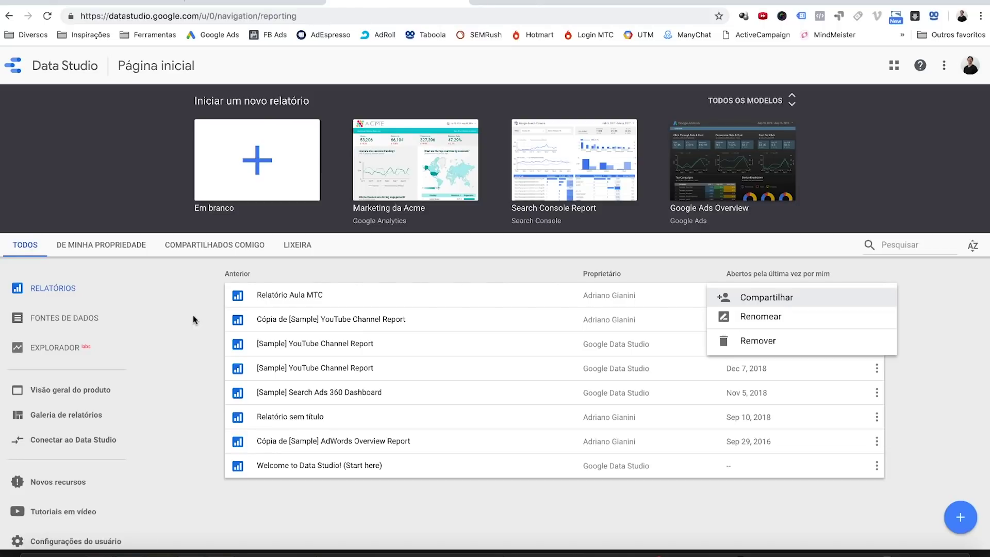
- Open the Data Studio home page at datastudio.google.com
left_click(311, 9)
type("datastudio.google.com")
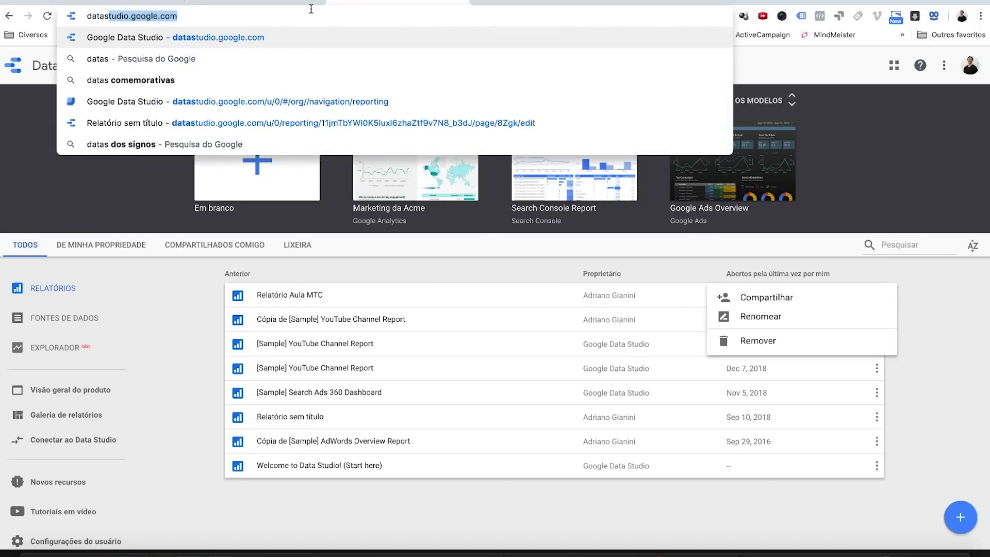
key("Right")
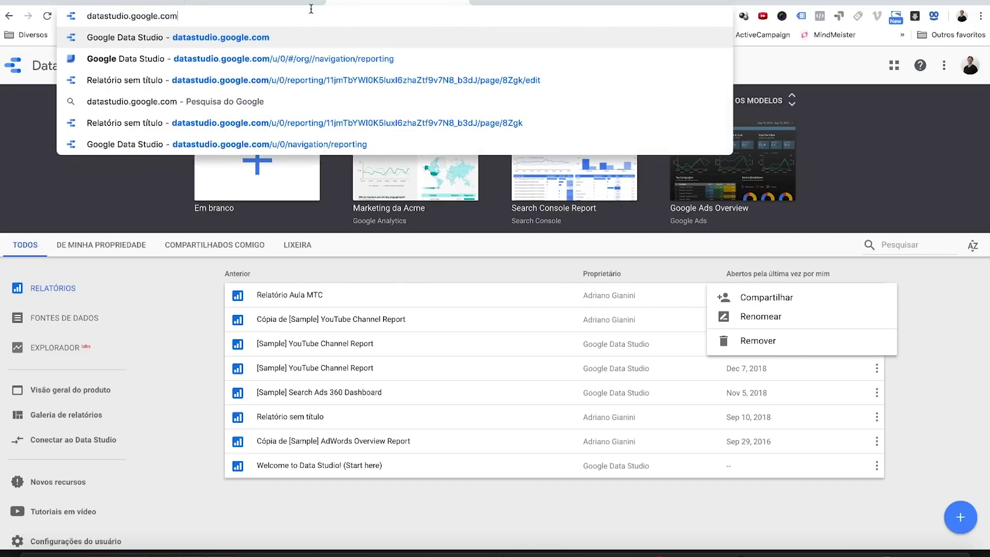
key("Return")
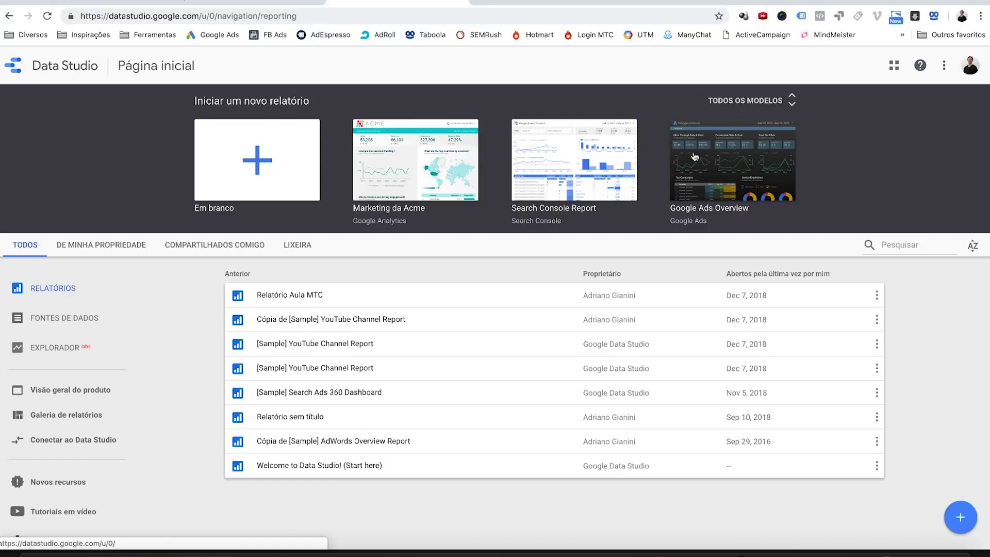
- Show all report templates, preview the Google Ads Overview template from start to end, and return to the home page
left_click(769, 101)
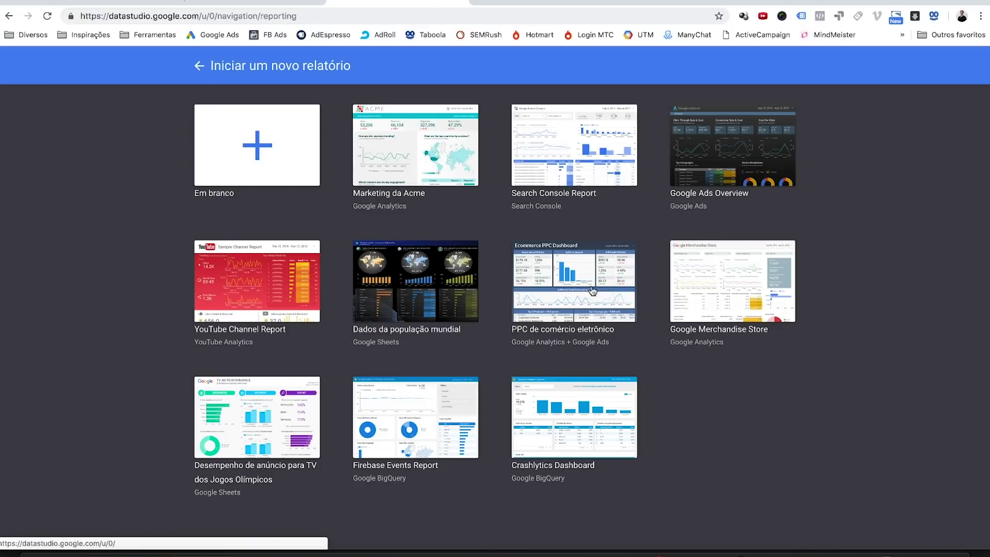
left_click(748, 150)
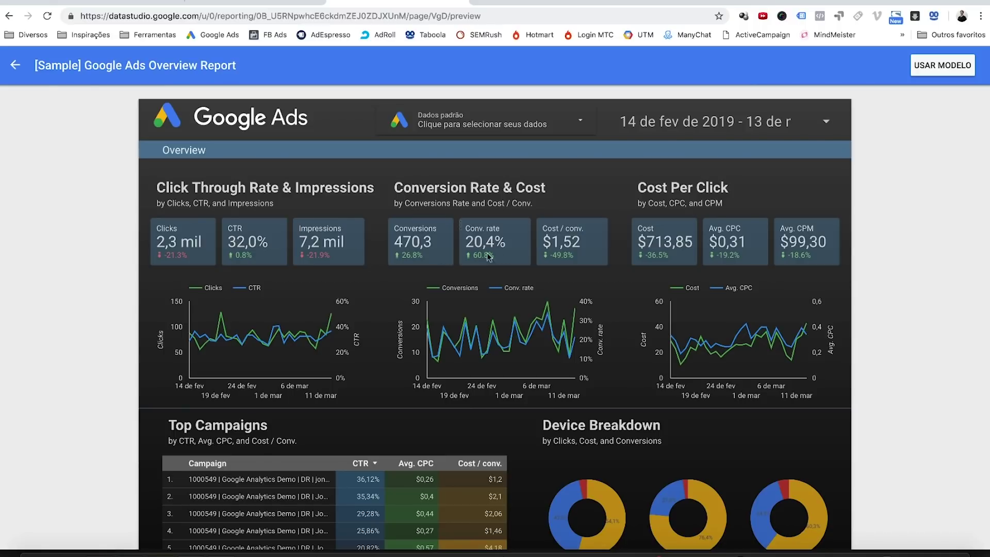
scroll(556, 263, "down", 2)
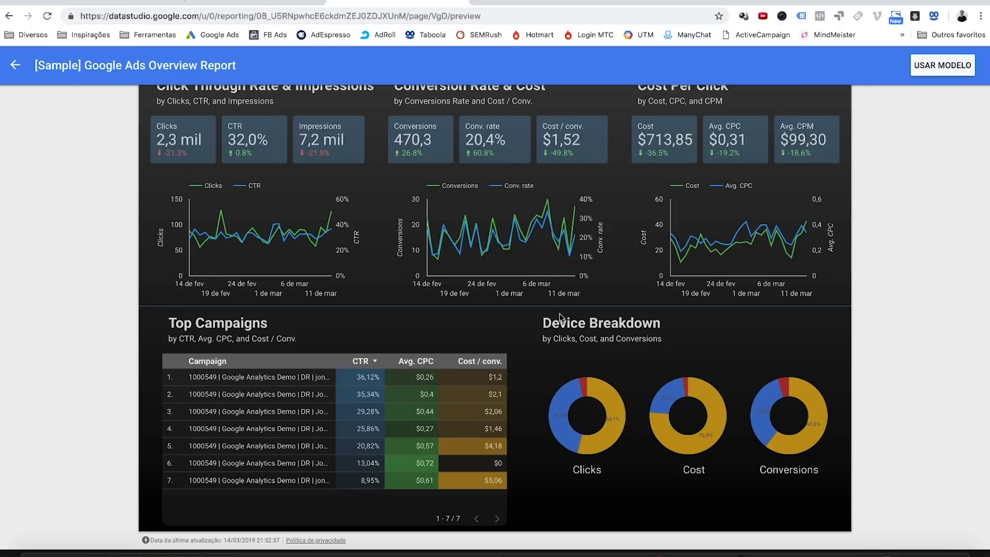
scroll(561, 316, "up", 2)
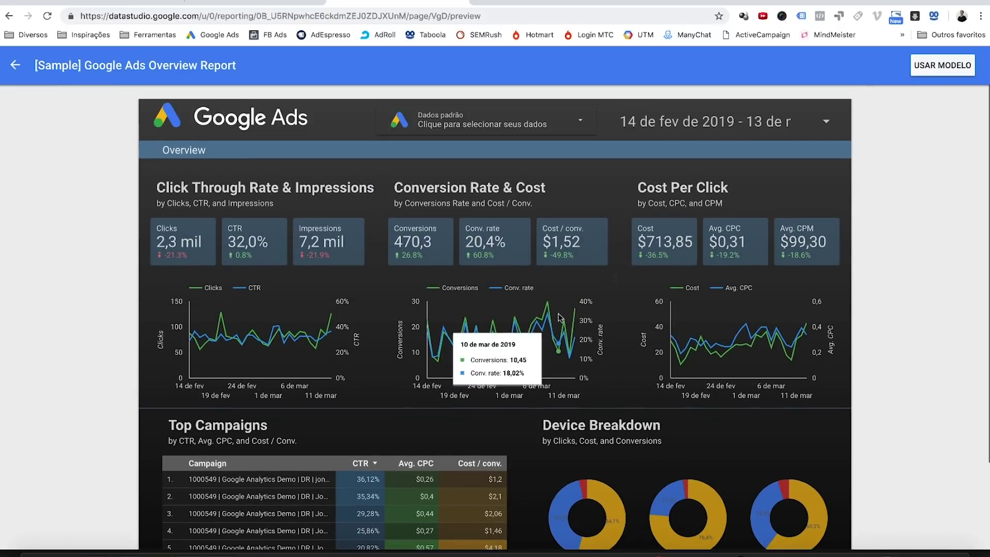
left_click(15, 65)
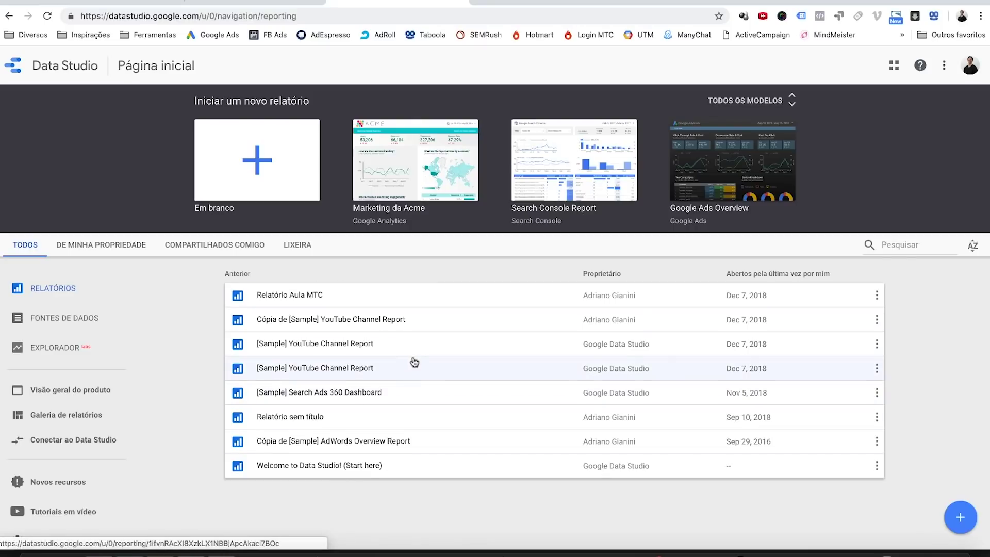
- Create a blank untitled report and return to the home page
left_click(960, 518)
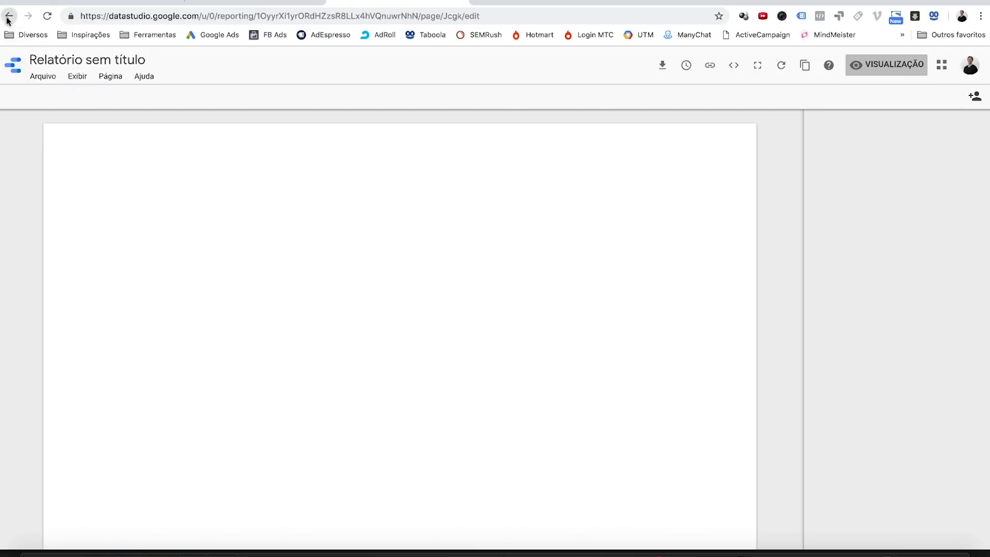
left_click(9, 16)
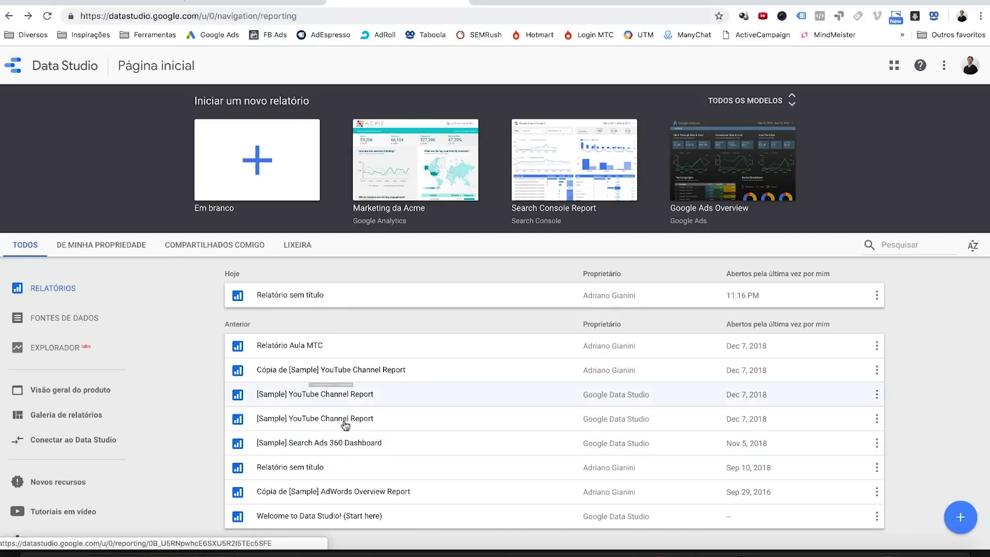
- Look through the owned, shared and trashed report lists, and show all reports again
scroll(387, 416, "down", 1)
scroll(387, 416, "up", 1)
scroll(387, 415, "down", 1)
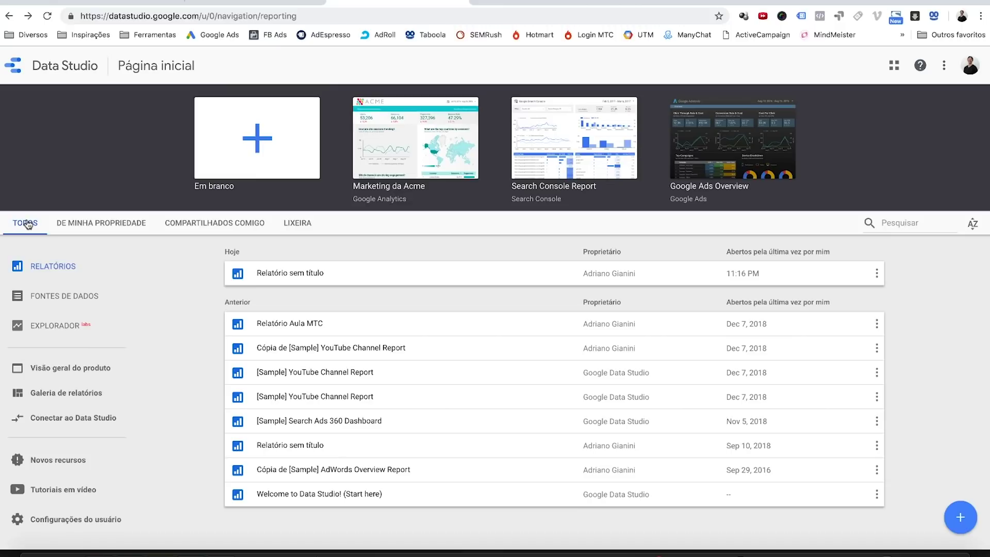
left_click(98, 230)
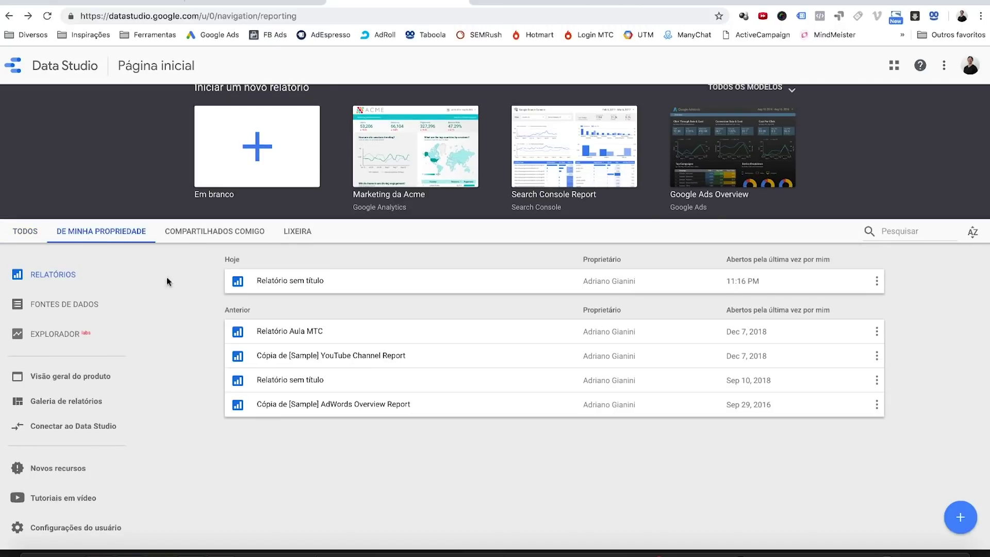
left_click(192, 230)
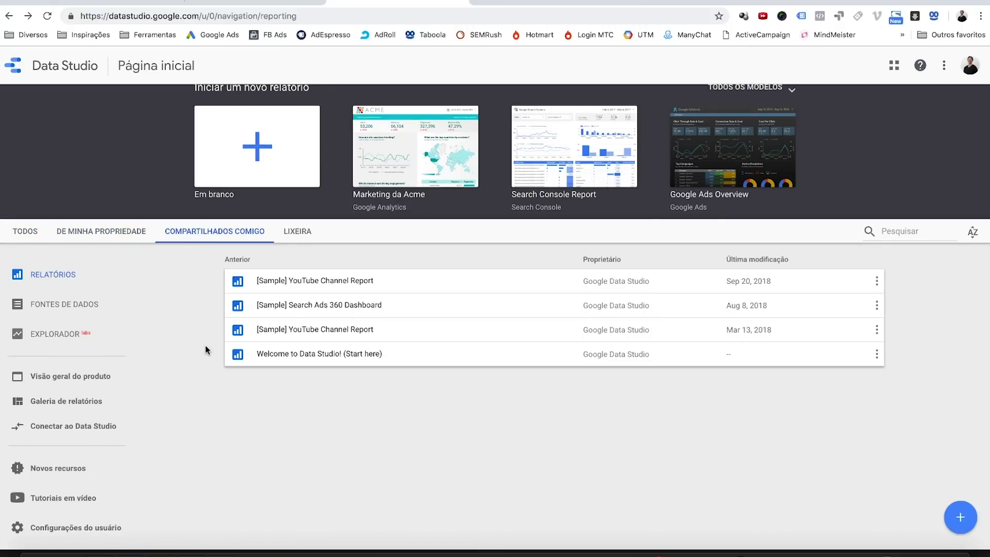
left_click(297, 232)
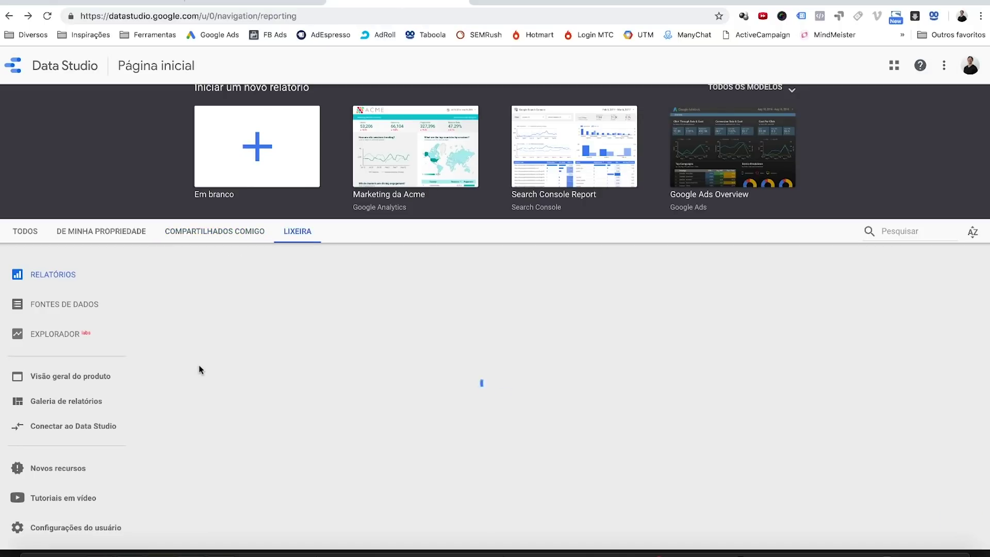
left_click(33, 234)
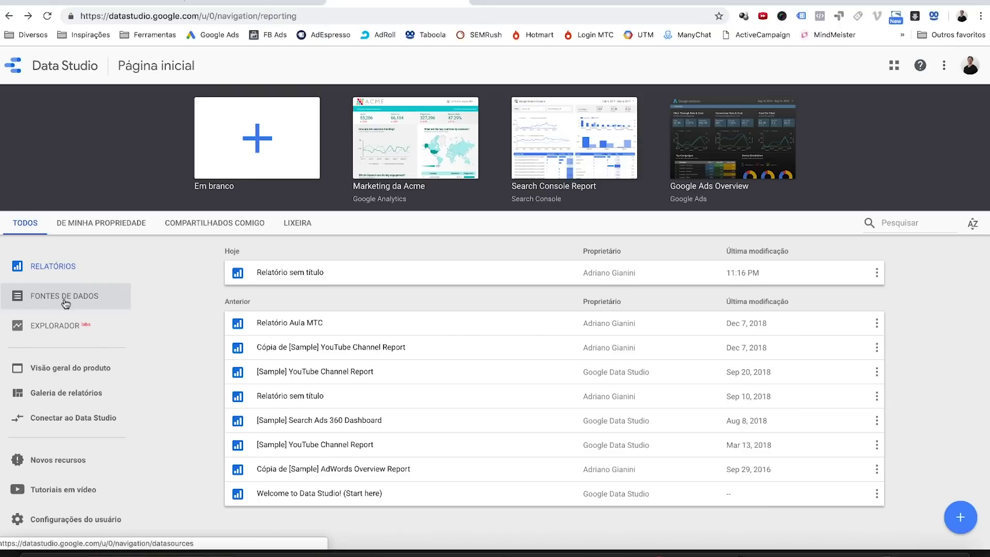
- Preview the Google Ads Overview and YouTube Channel Report templates, returning to the home page after each
left_click(730, 190)
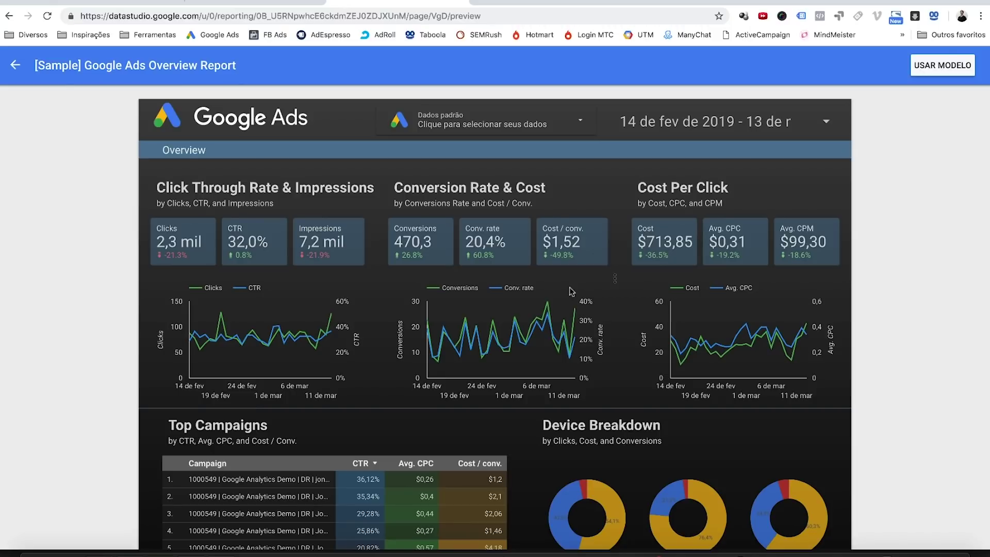
left_click(15, 65)
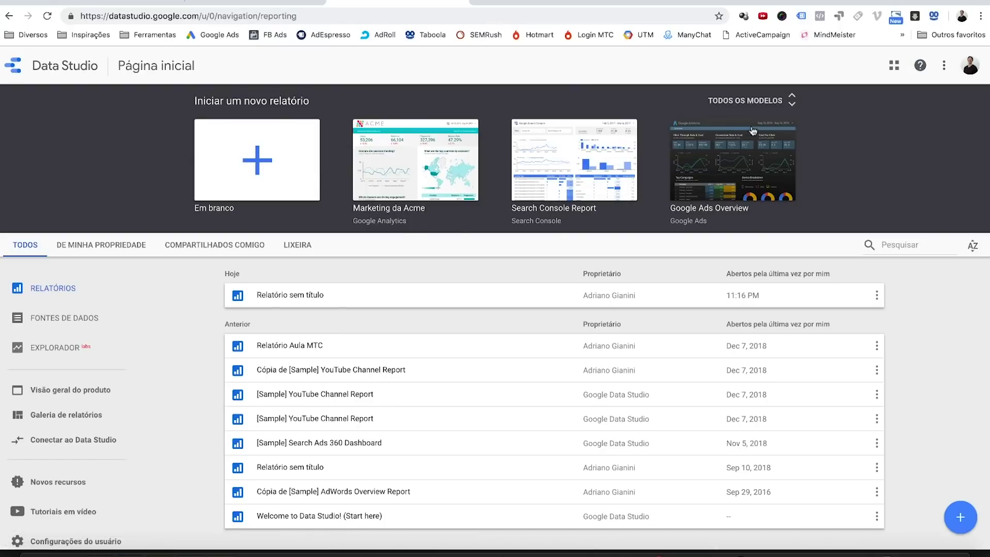
left_click(791, 100)
left_click(258, 276)
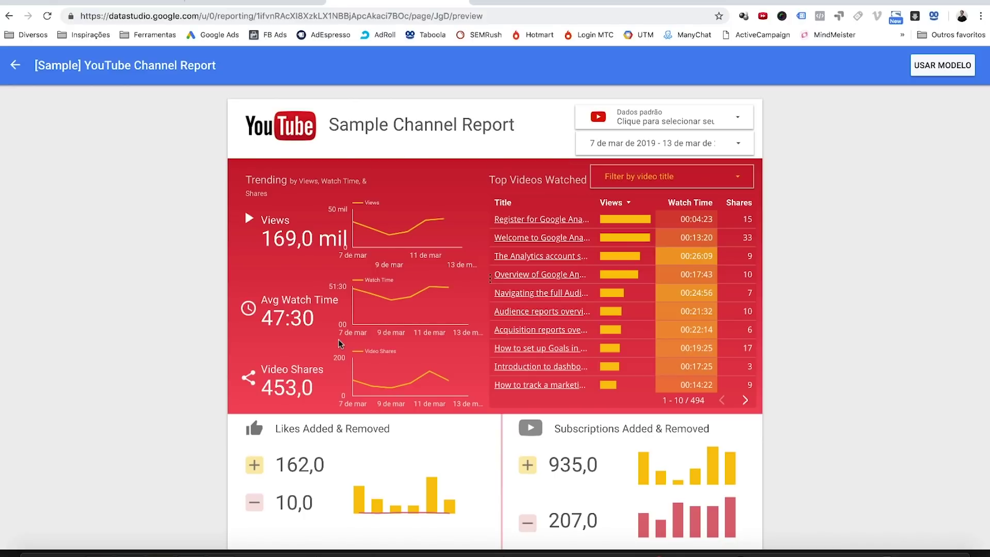
left_click(16, 65)
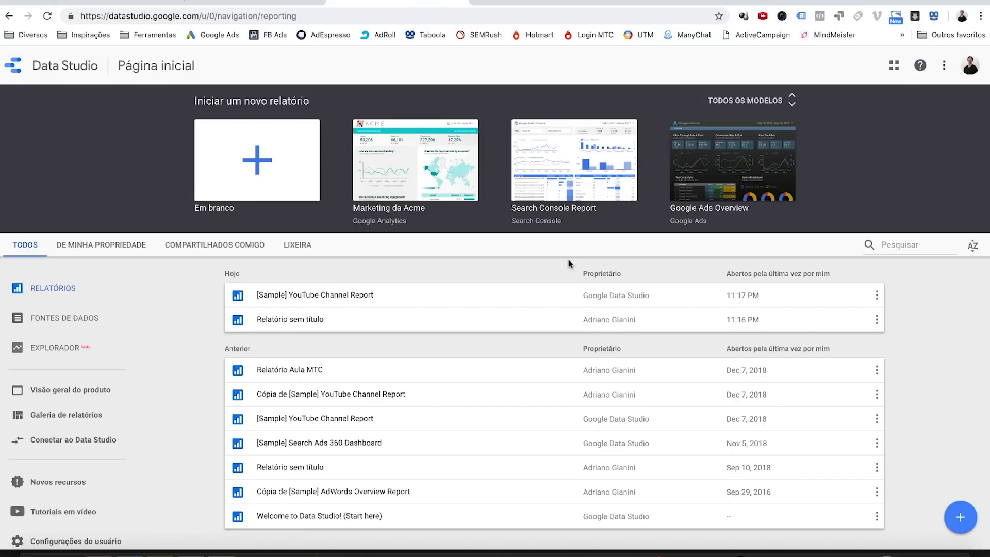
left_click(906, 244)
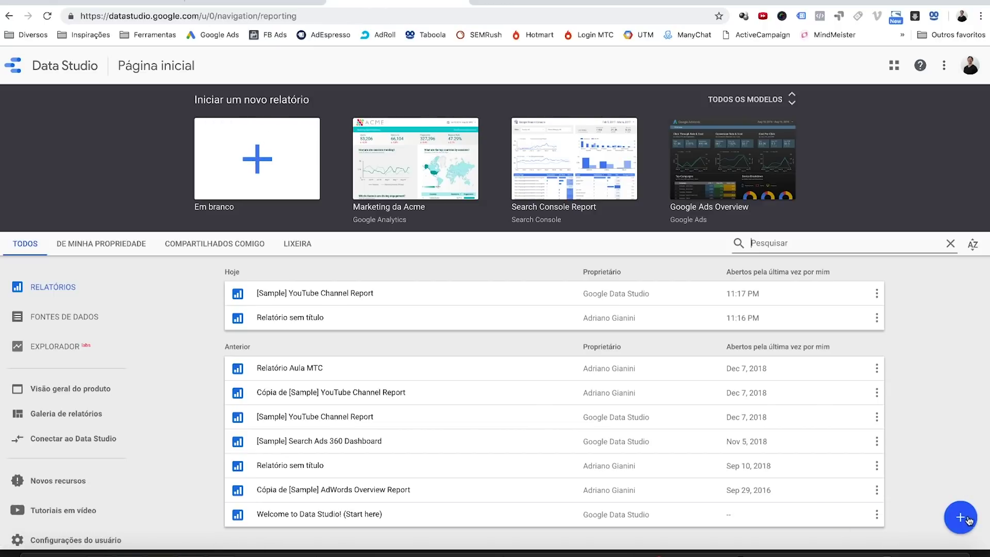
left_click(63, 323)
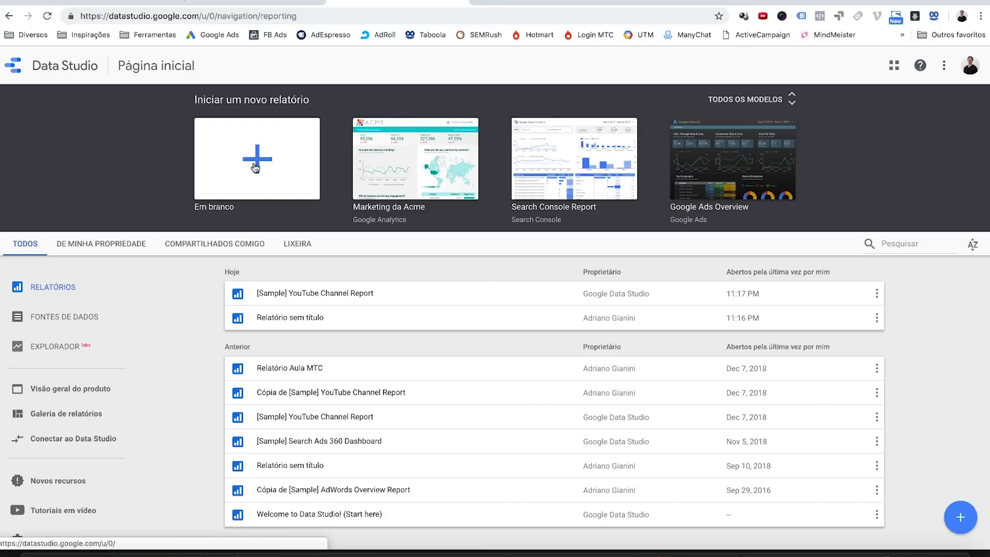
- Open the list of data sources and remove the existing "Todos os Dados" data source
left_click(72, 319)
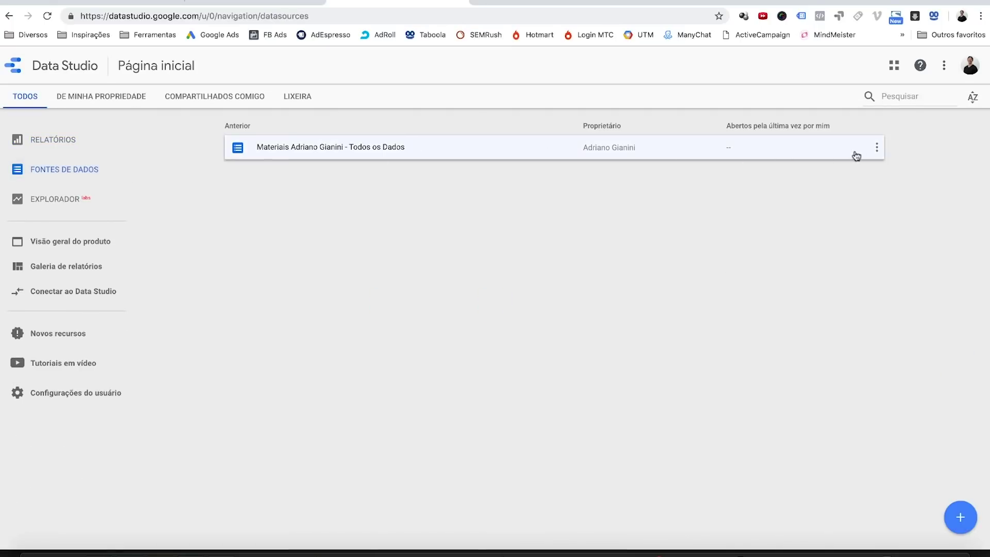
left_click(876, 149)
left_click(632, 217)
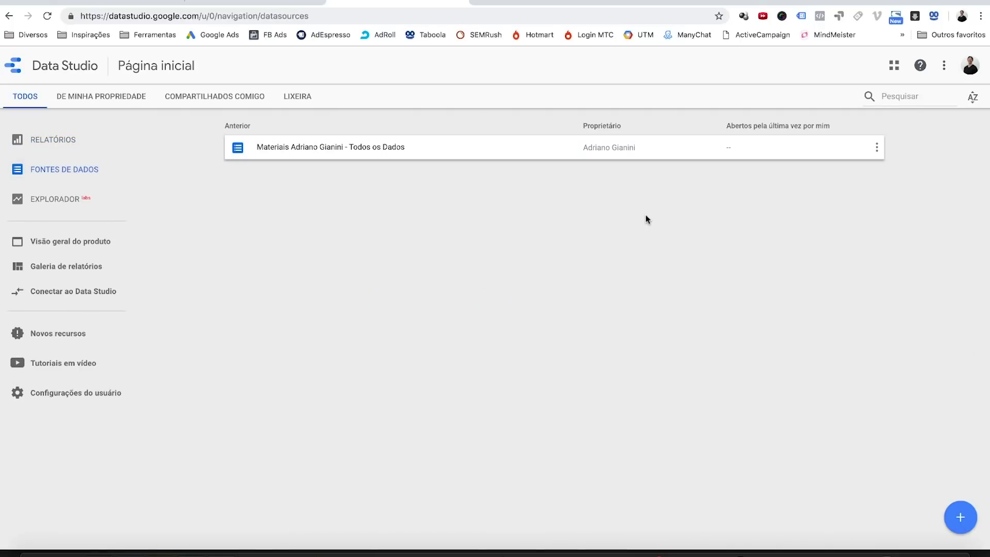
left_click(877, 148)
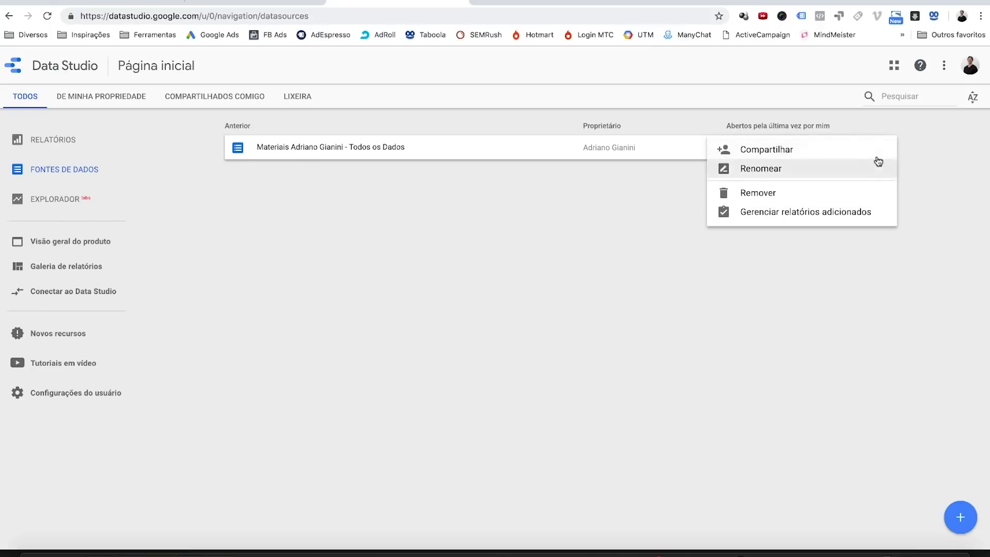
left_click(771, 199)
- Start a new data source and examine the available Google and partner connectors
left_click(963, 521)
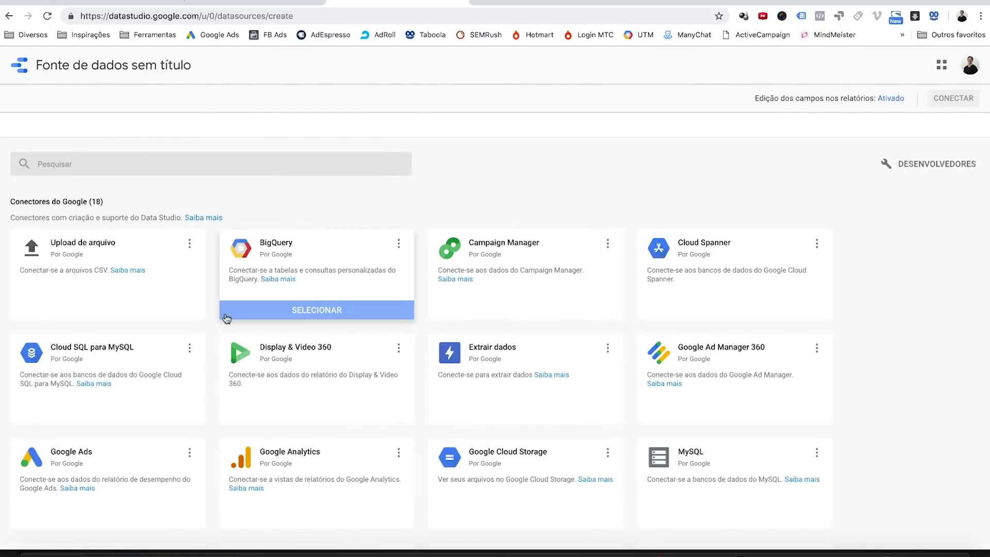
mouse_move(73, 280)
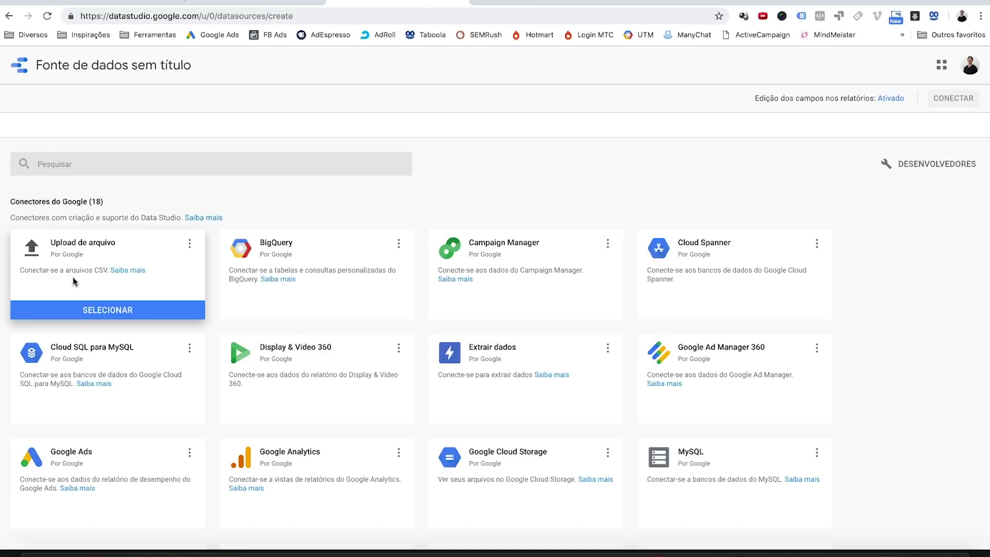
mouse_move(480, 287)
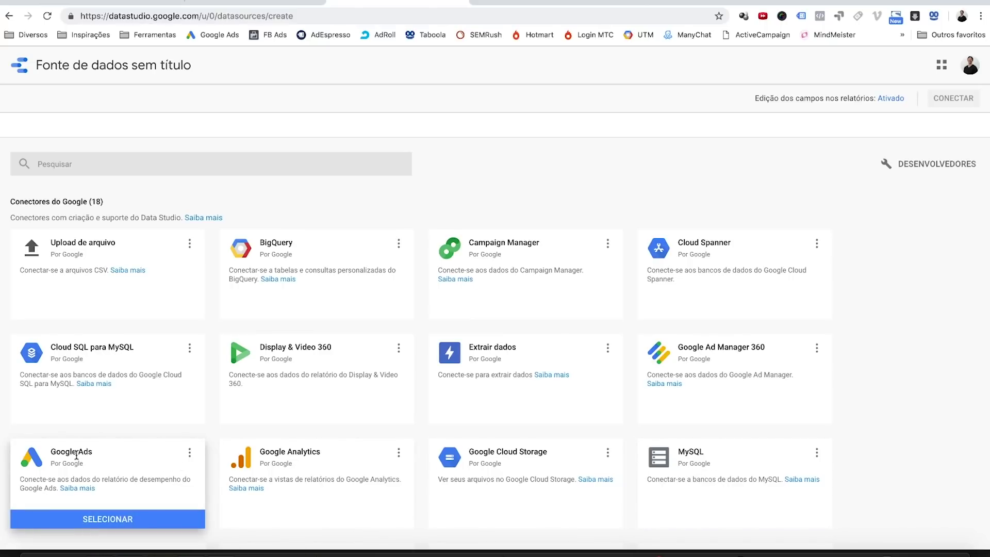
scroll(79, 457, "down", 4)
scroll(80, 458, "down", 1)
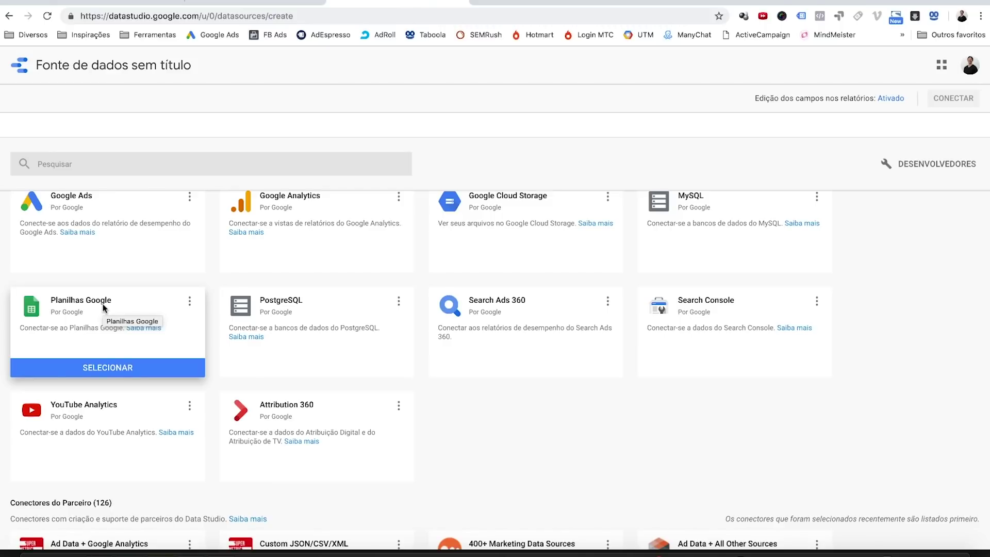
scroll(442, 287, "down", 15)
scroll(459, 294, "up", 4)
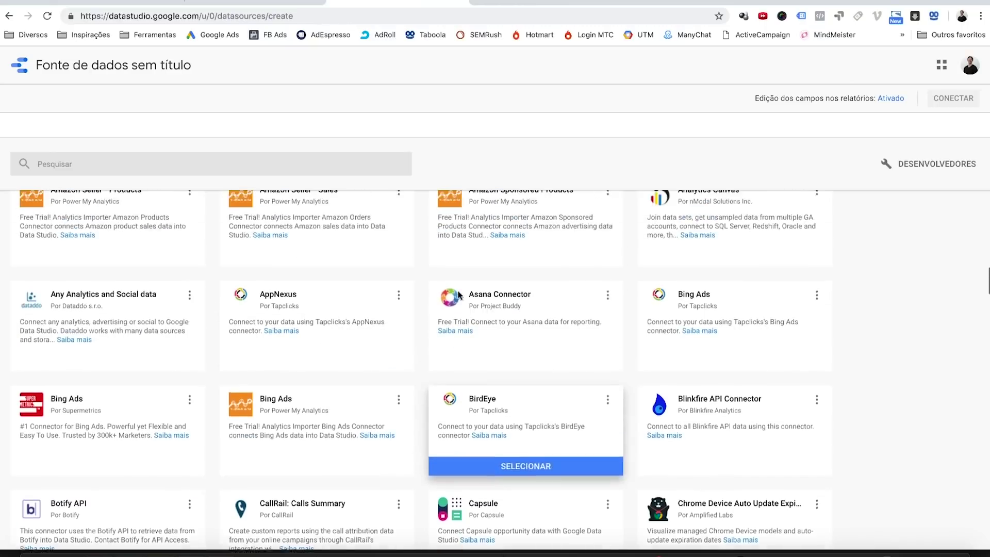
scroll(459, 294, "up", 9)
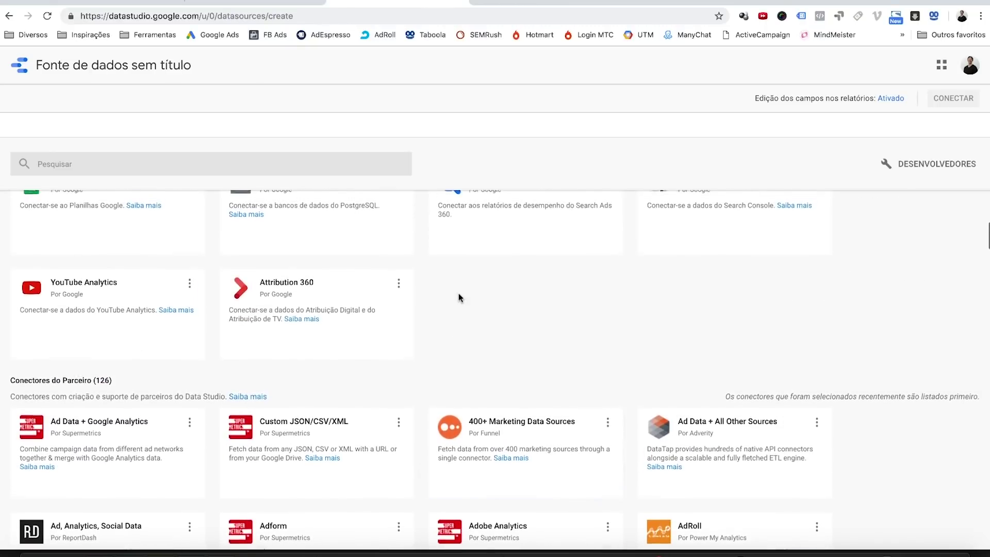
scroll(459, 298, "down", 2)
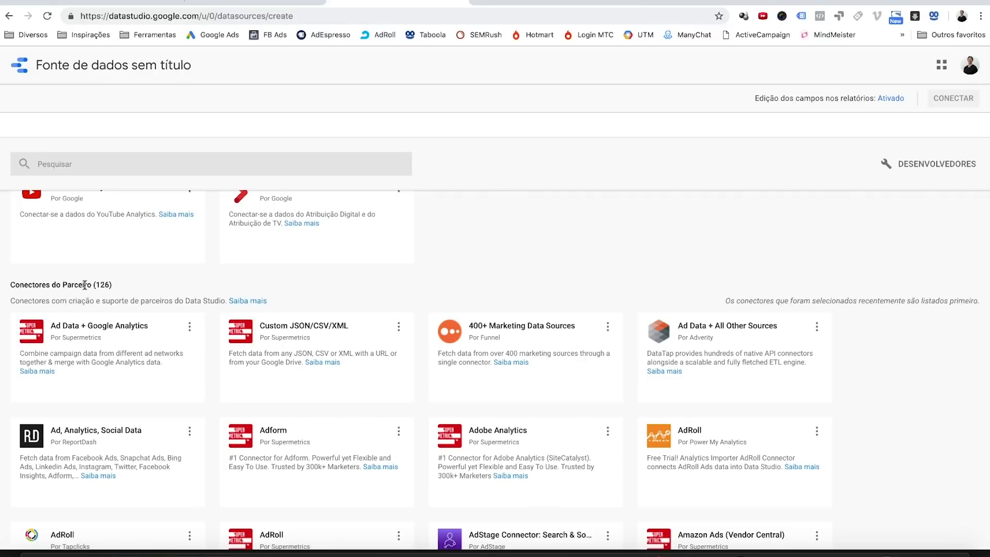
scroll(446, 349, "up", 9)
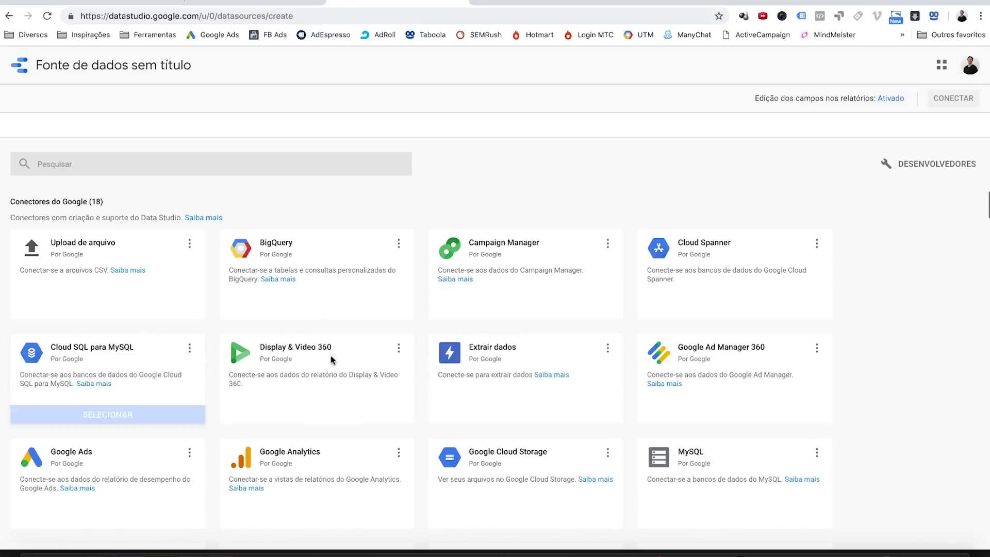
- Connect the new data source to Google Analytics using the second account, its Materiais property and Todos os Dados view, and look over the fields
mouse_move(271, 455)
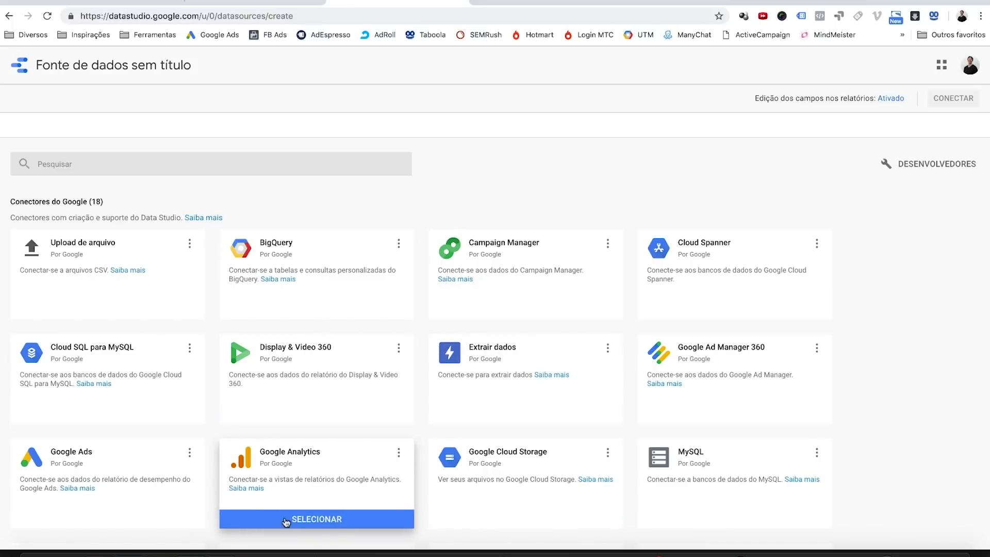
left_click(315, 519)
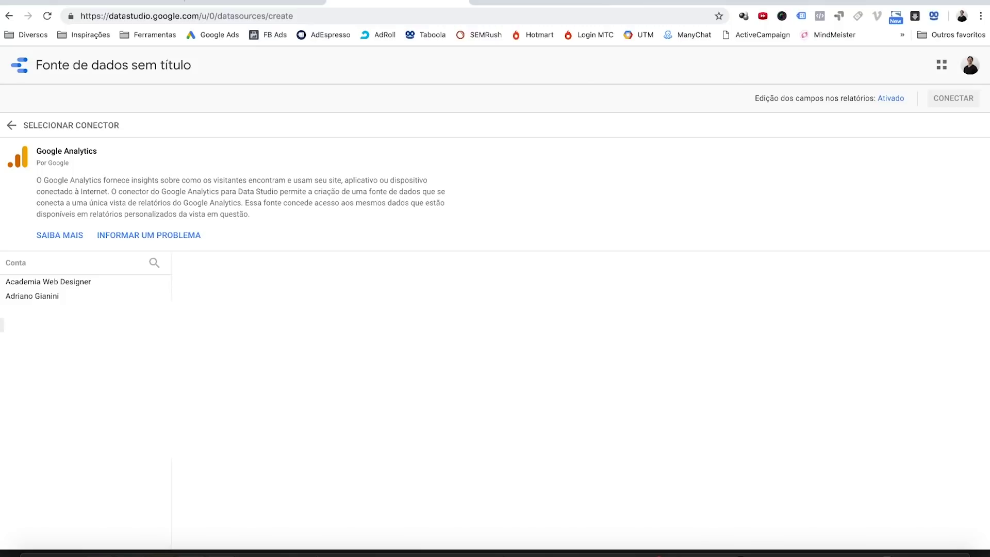
left_click(42, 296)
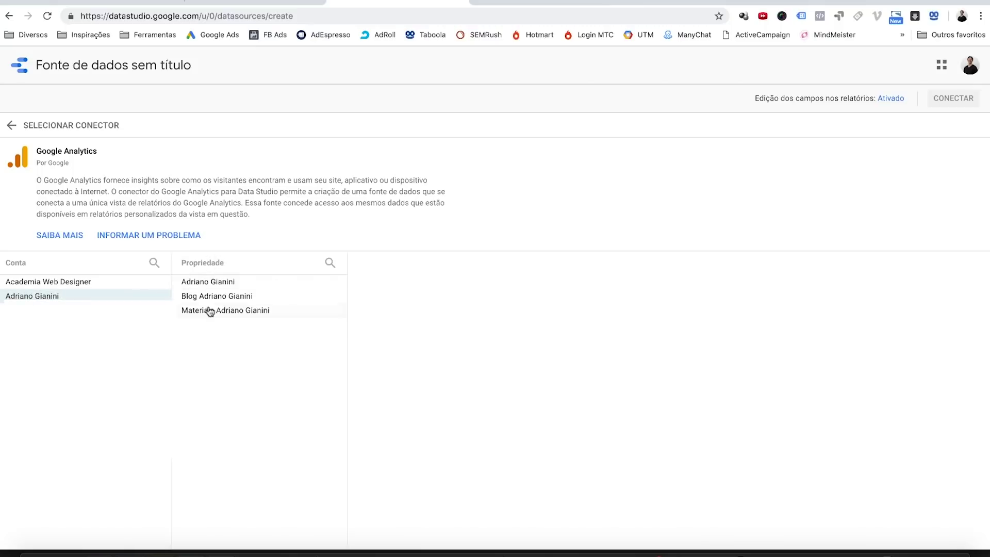
left_click(224, 312)
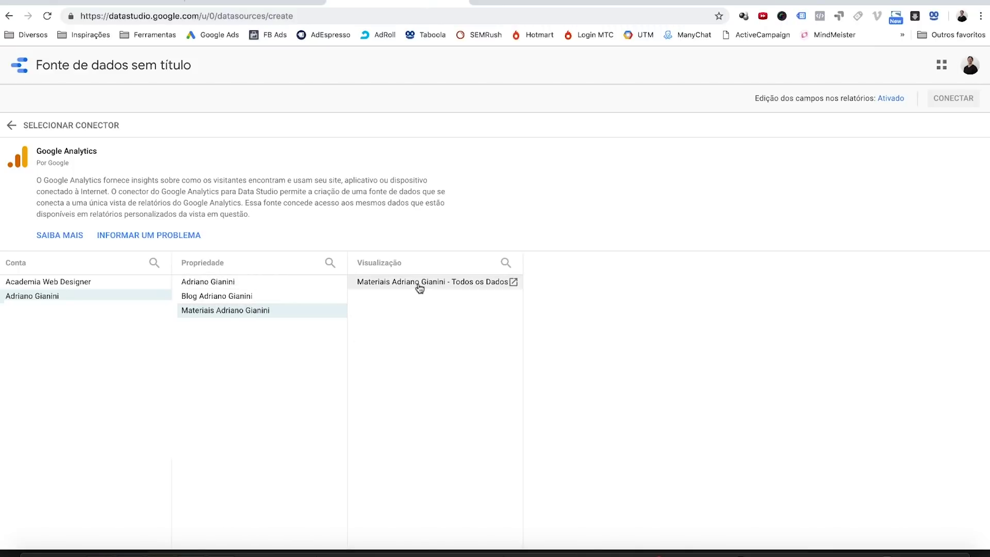
left_click(419, 287)
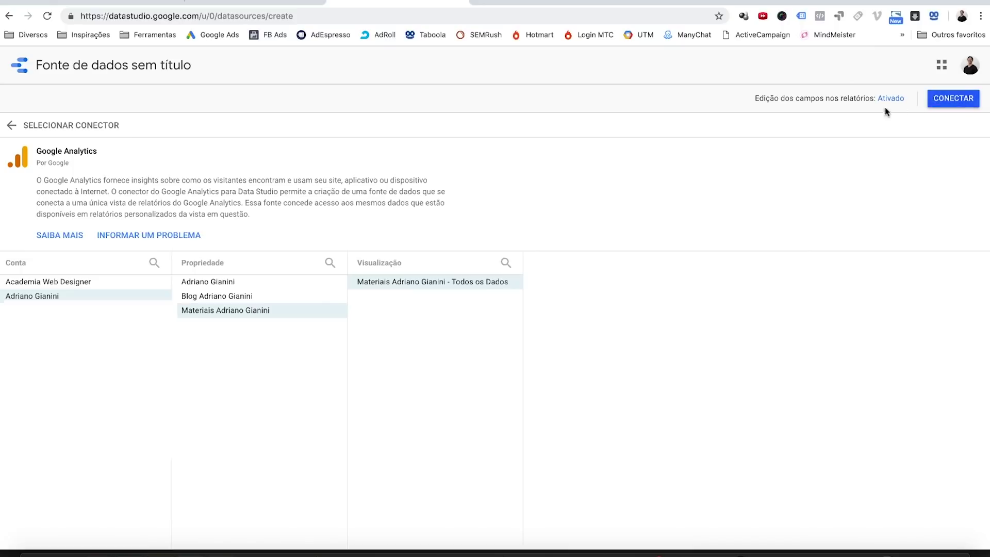
left_click(953, 98)
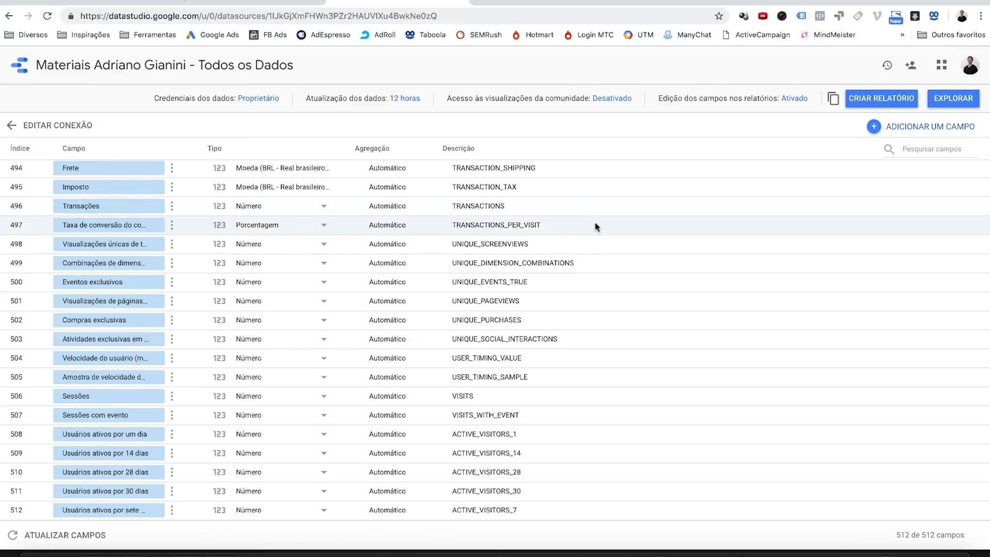
scroll(531, 224, "up", 20)
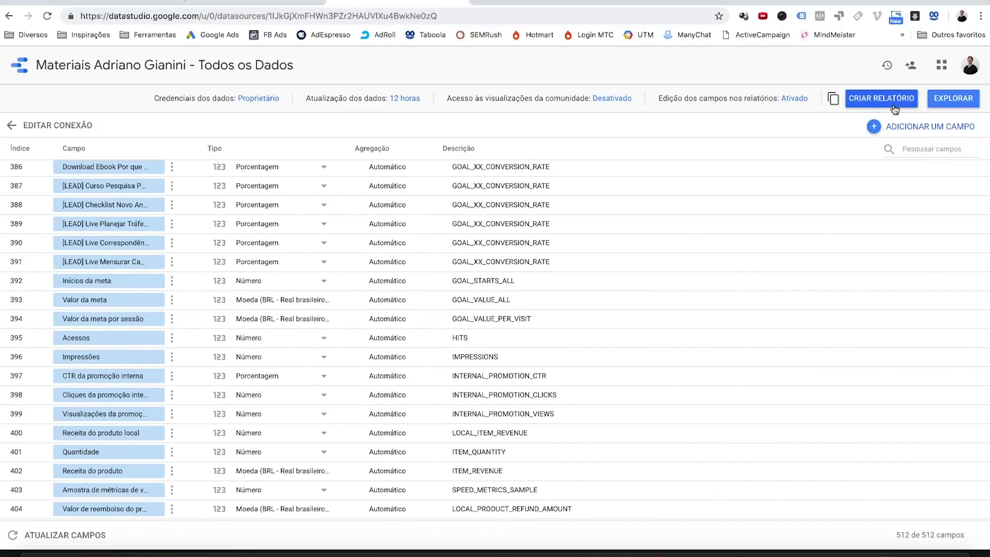
- Create a report from the connected data source, add the source to it, and return to the home page
left_click(866, 104)
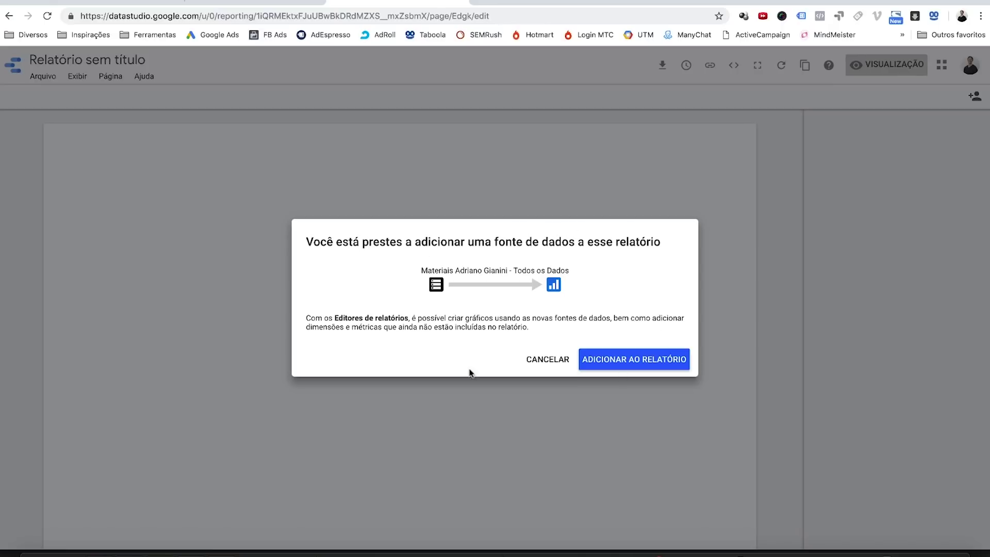
left_click(634, 363)
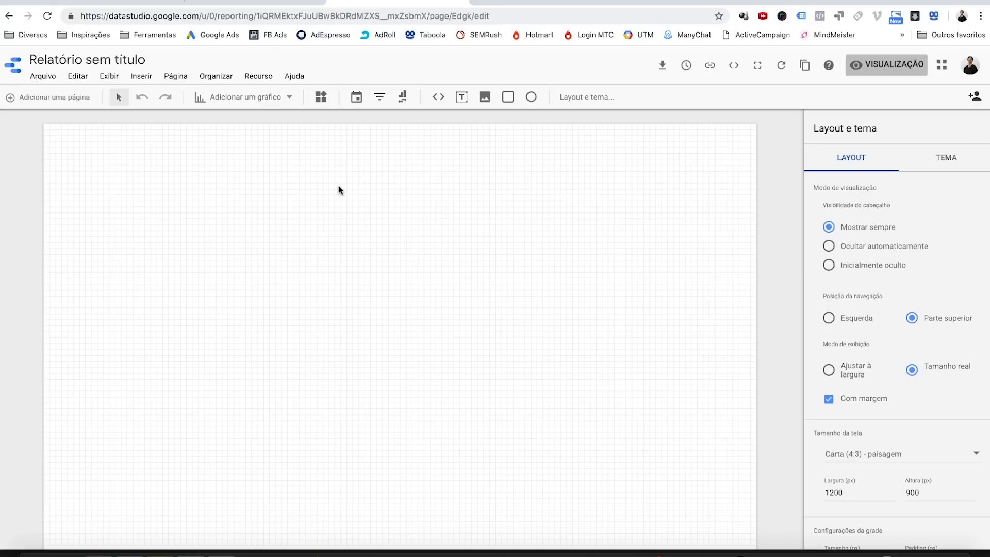
left_click(19, 66)
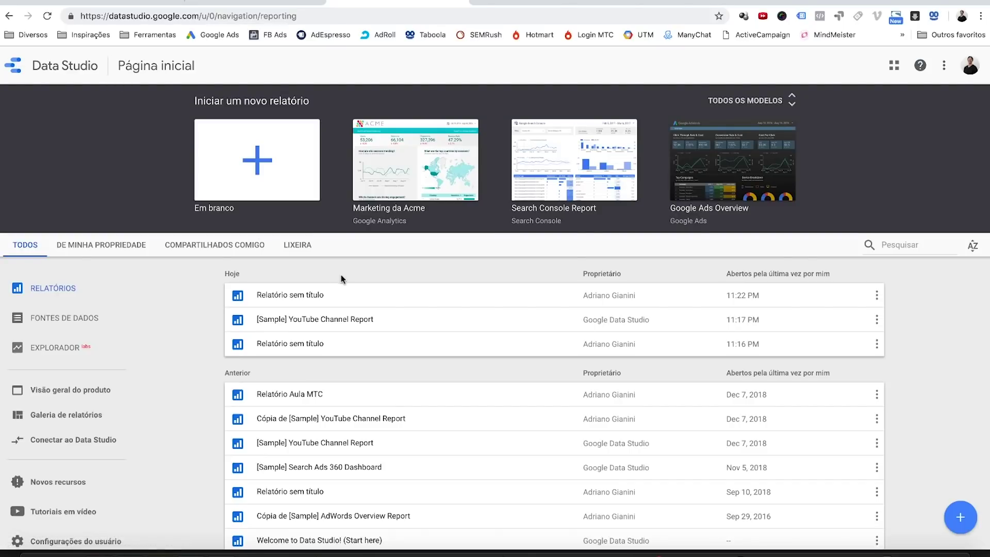
- Remove today's two untitled reports from the list and try to remove today's [Sample] YouTube Channel Report
left_click(877, 295)
left_click(768, 338)
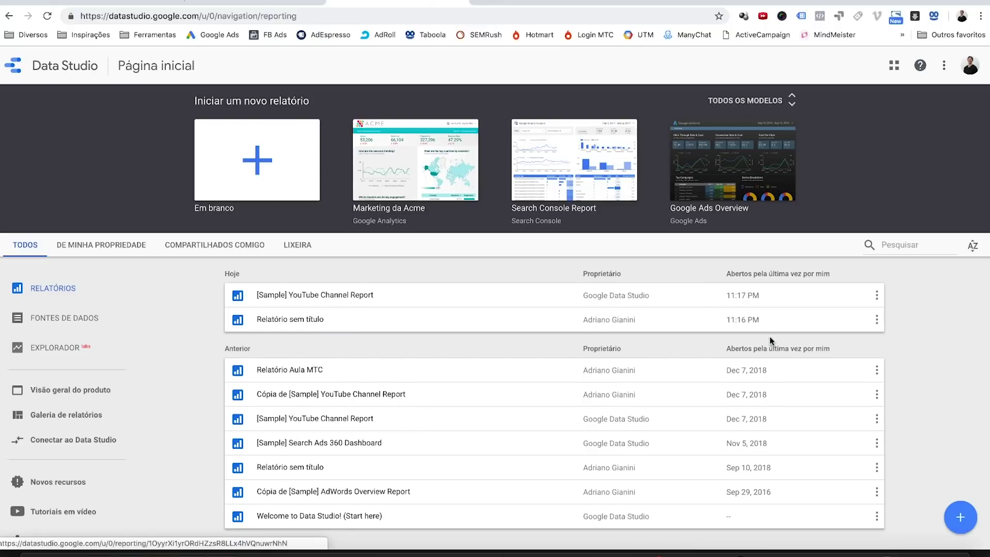
left_click(877, 320)
left_click(763, 372)
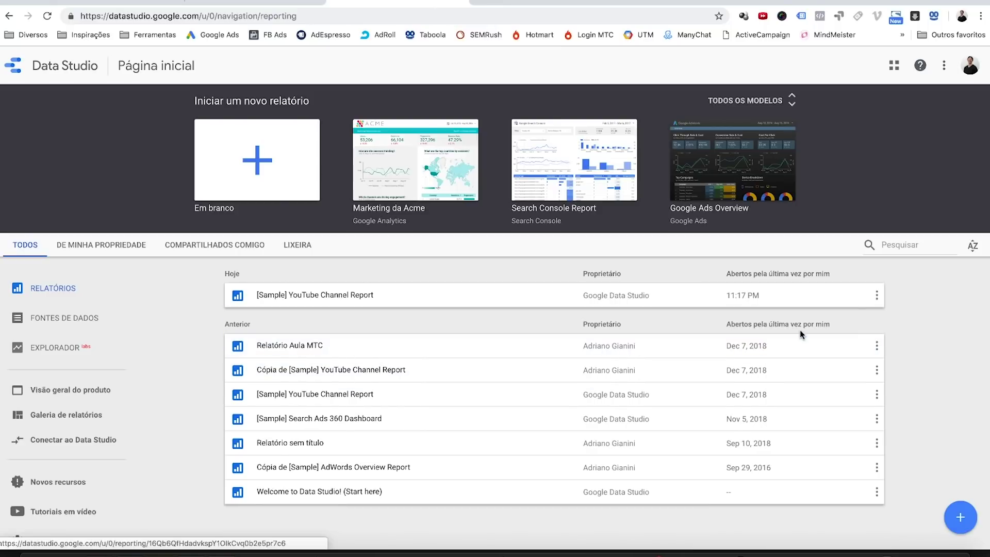
left_click(877, 296)
left_click(775, 353)
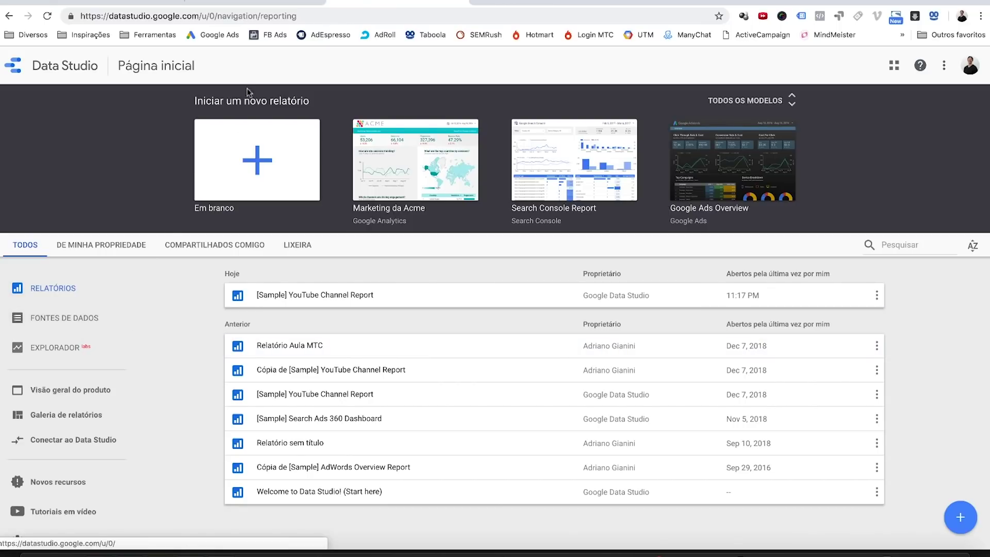
- Create a blank report and add the Materiais - Todos os Dados data source to it
left_click(245, 161)
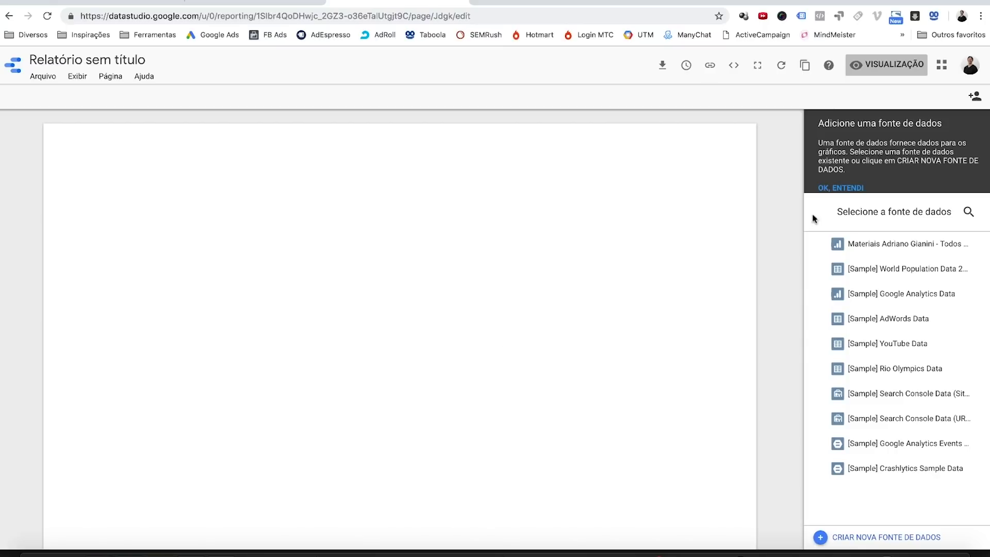
left_click(897, 250)
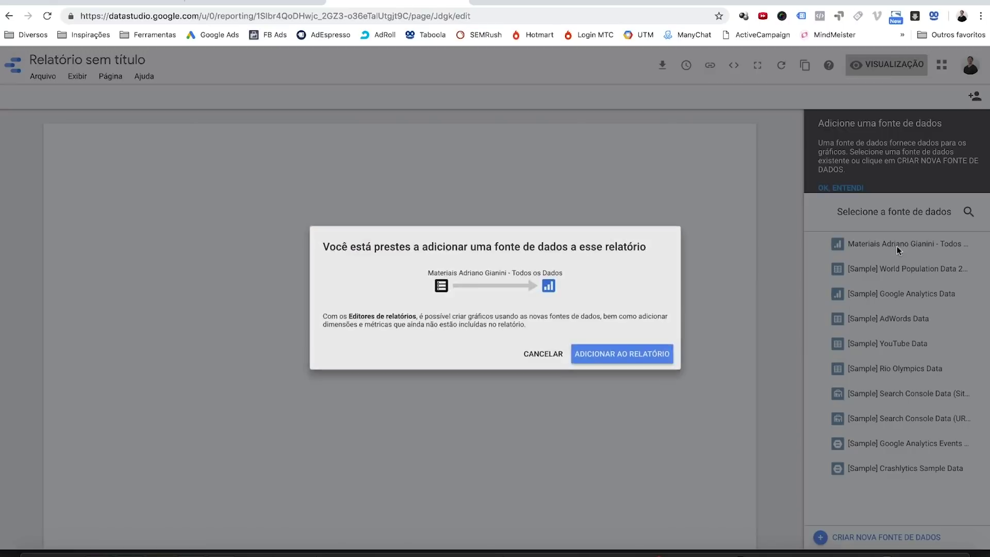
left_click(638, 370)
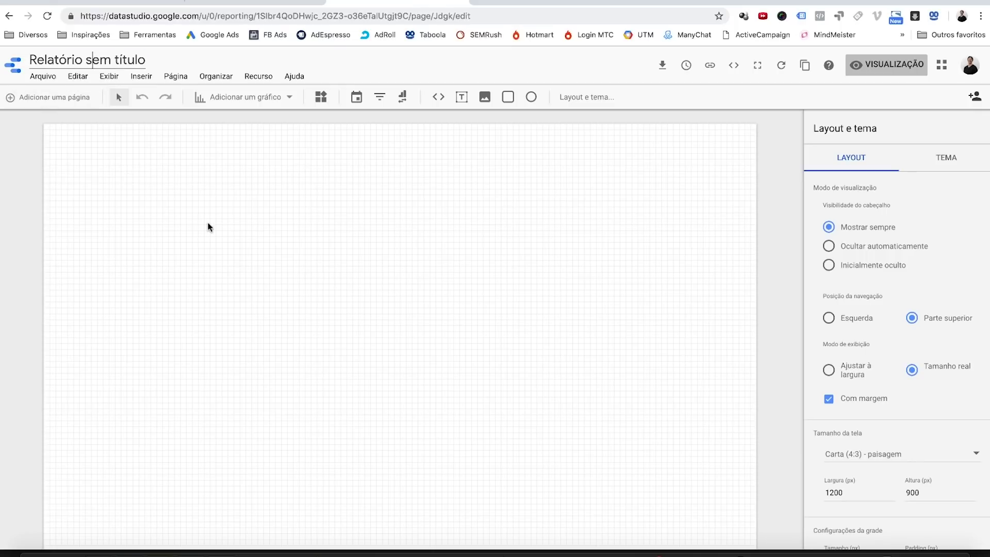
- Rename the report as "Relatório Exemplo para Aula"
key("ctrl+a")
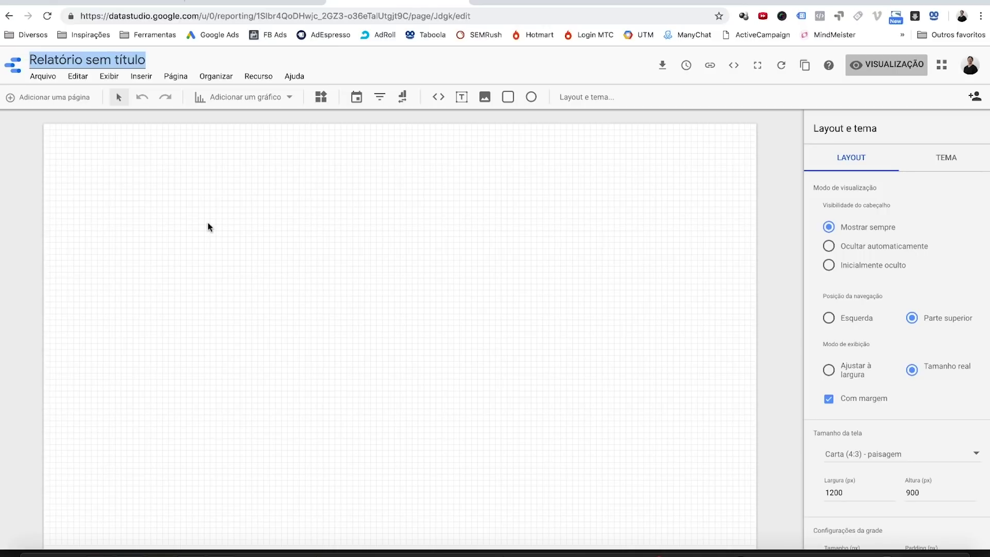
type("Rela")
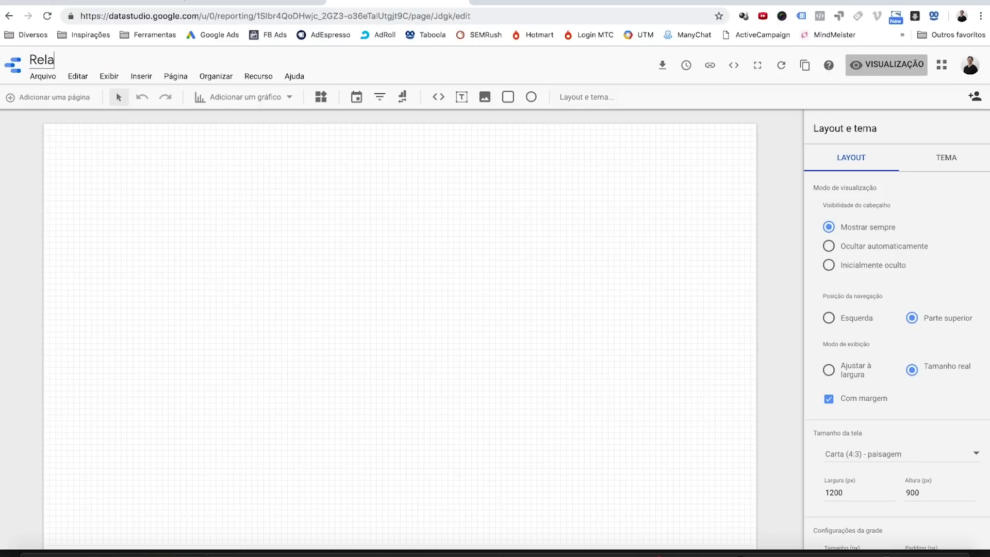
type("tório Exemplo para Aula")
left_click(630, 259)
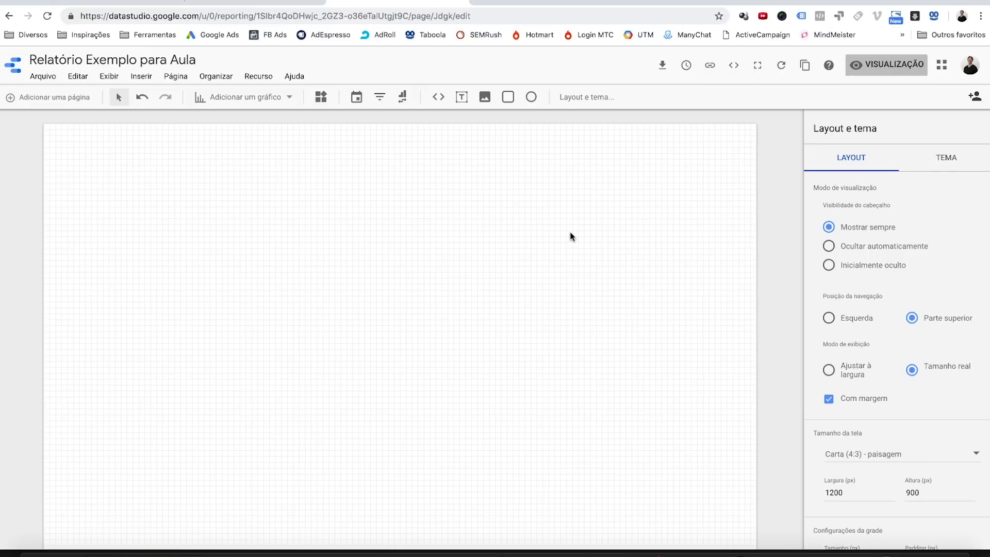
- Insert a rectangle on the page, fill it with dark grey, and open its border colour choices
left_click(508, 99)
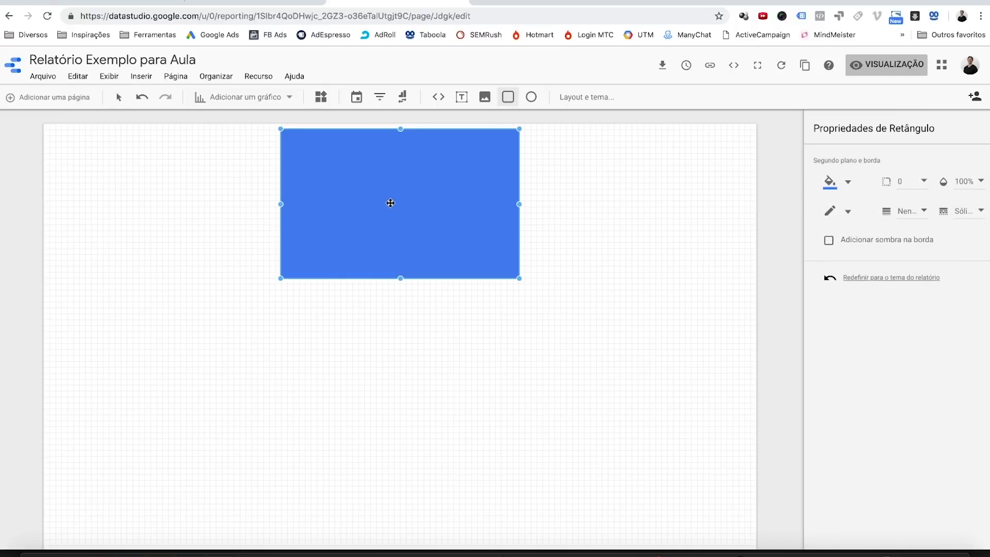
left_click(847, 182)
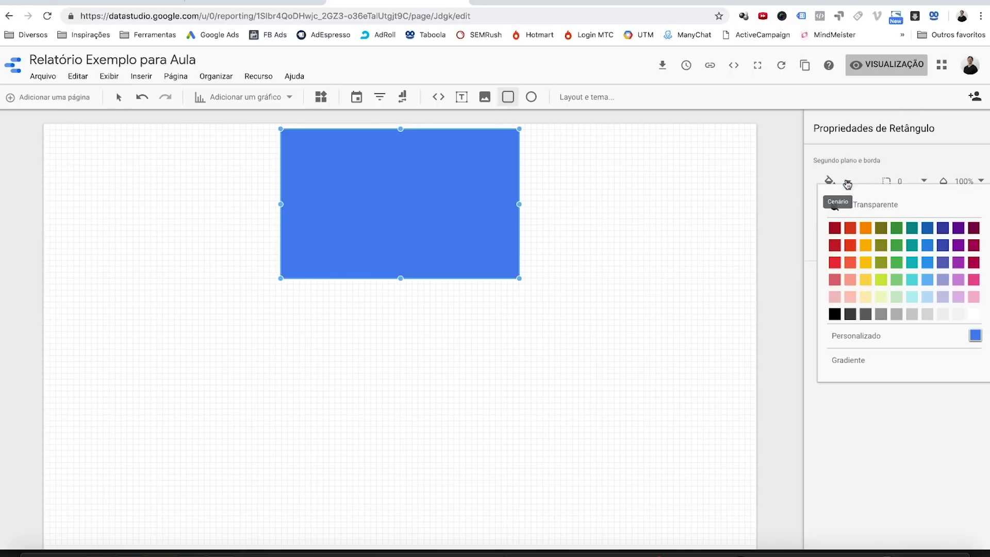
left_click(850, 314)
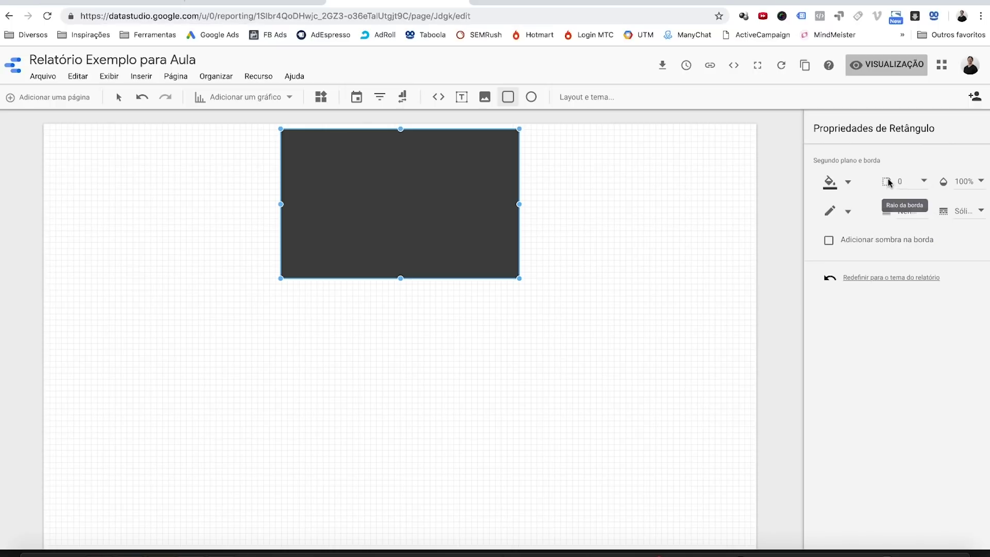
left_click(847, 212)
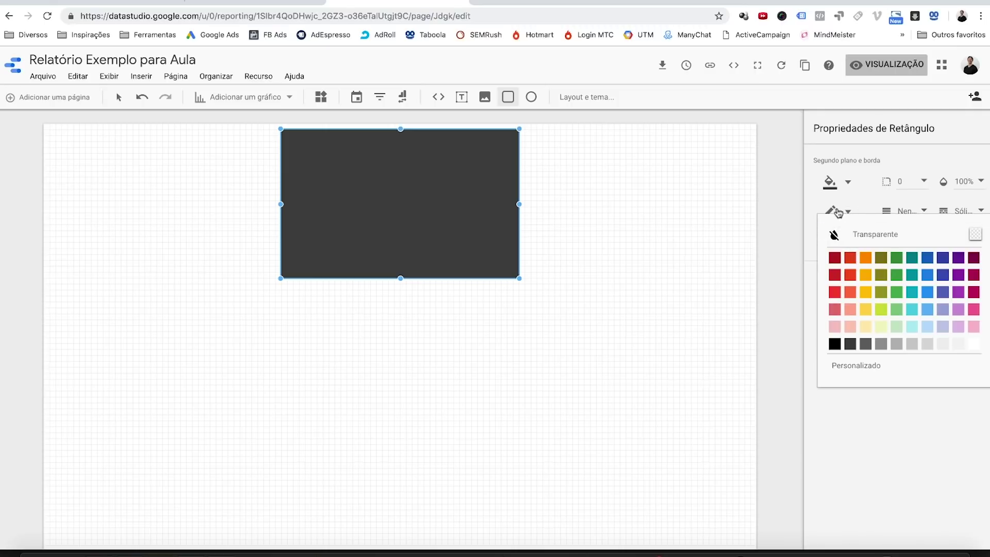
- Move the dark rectangle to the page's upper-left corner and resize it into a thin header band across the full page width
left_click_drag(405, 198, 210, 199)
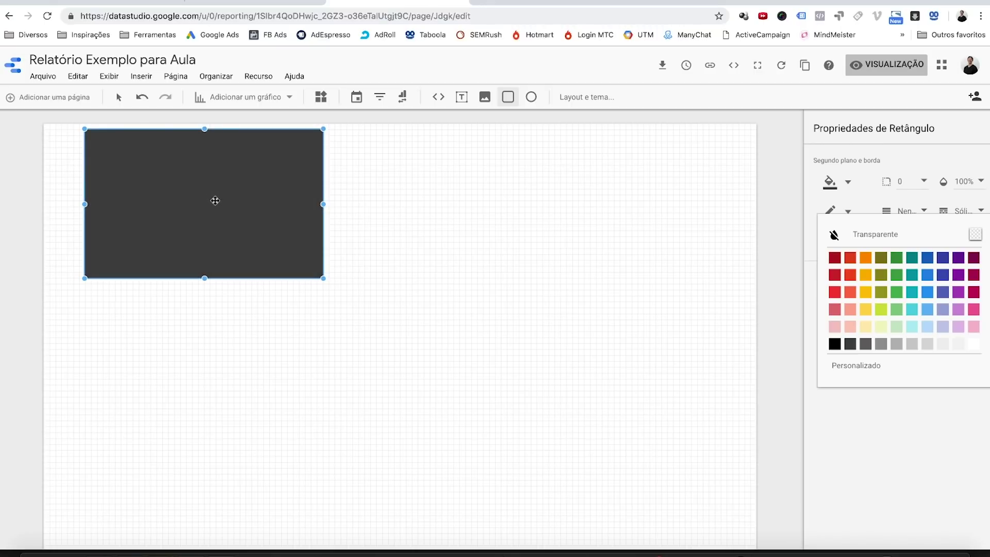
left_click_drag(215, 200, 173, 195)
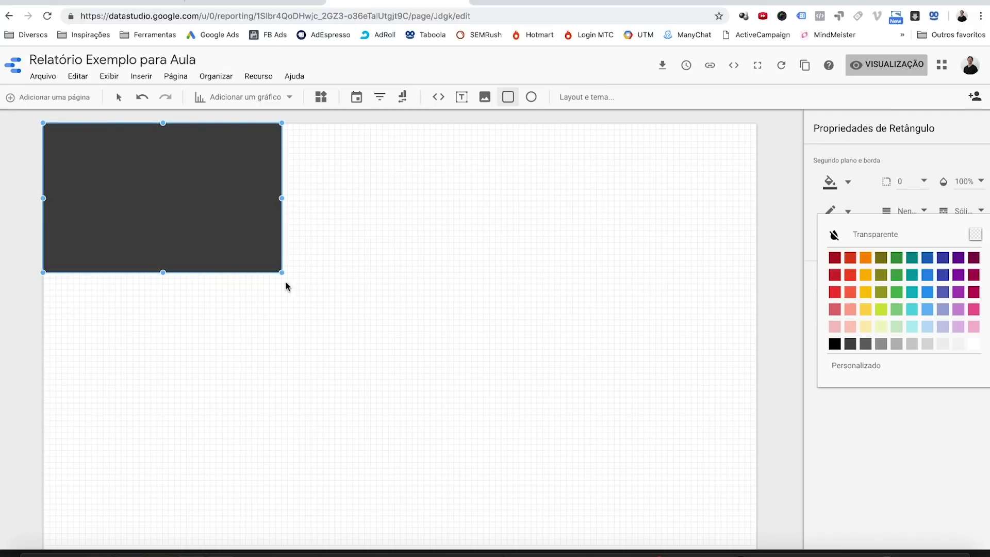
left_click_drag(281, 273, 756, 178)
left_click(590, 225)
- Insert an image frame below the header band and load the personal logo PNG from the Imagens folder into it
left_click(485, 97)
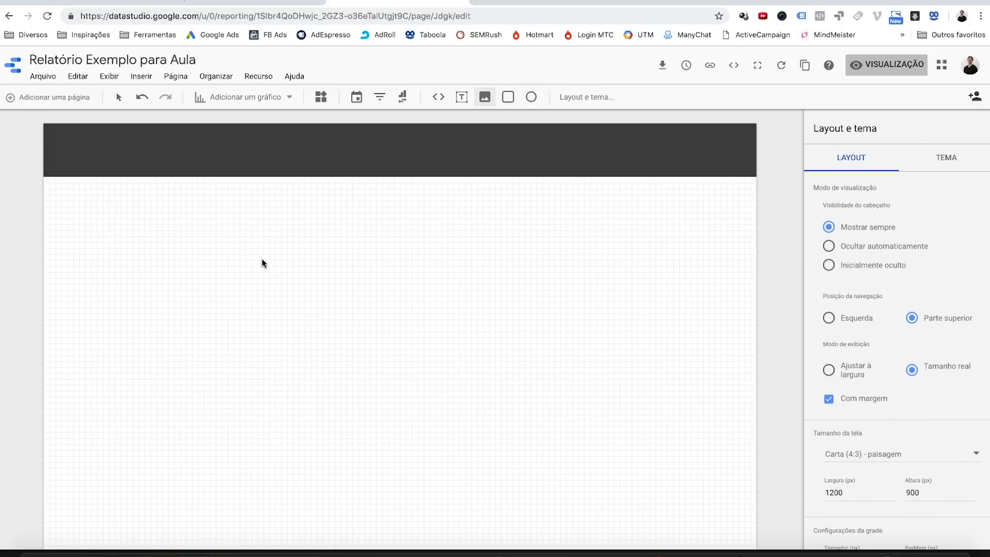
left_click(485, 98)
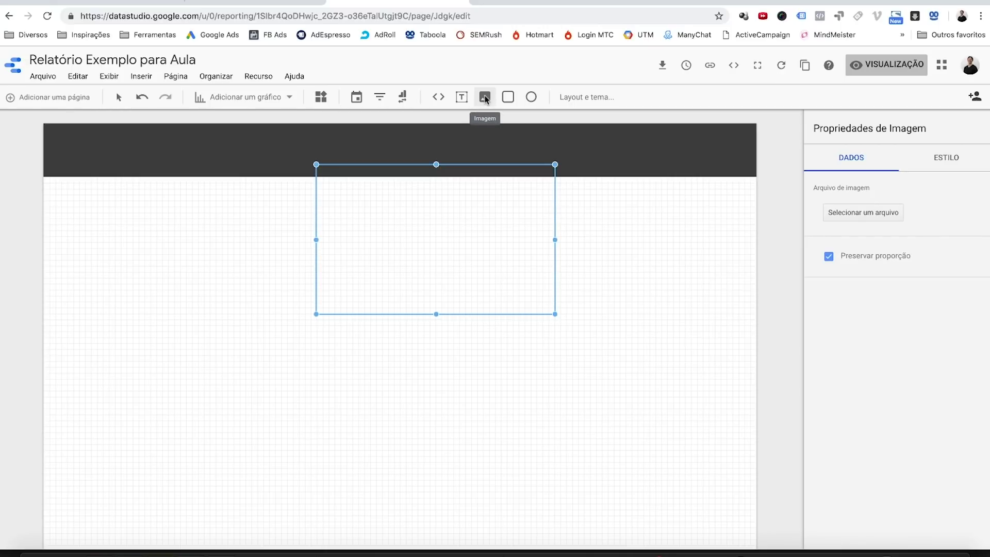
left_click_drag(472, 237, 466, 281)
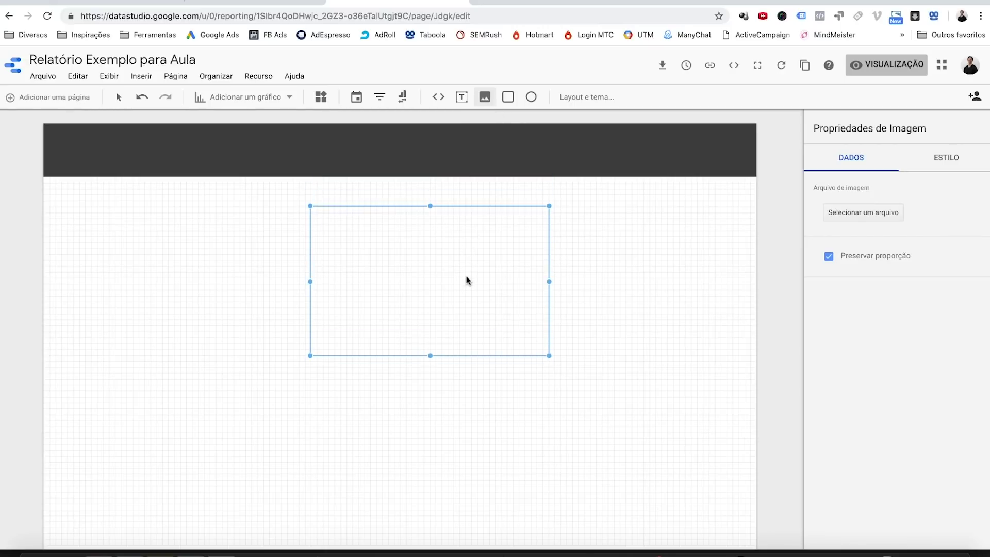
left_click(856, 219)
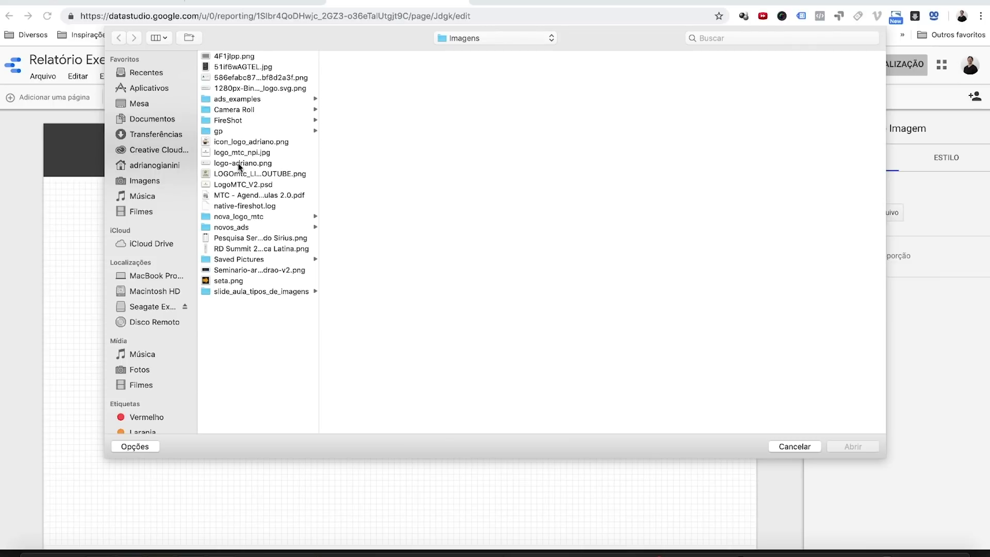
double_click(239, 164)
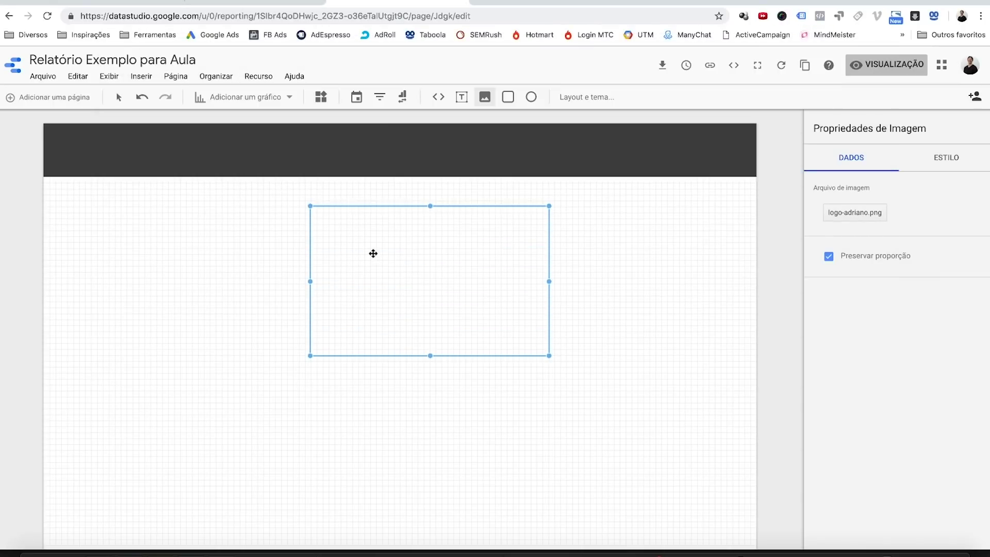
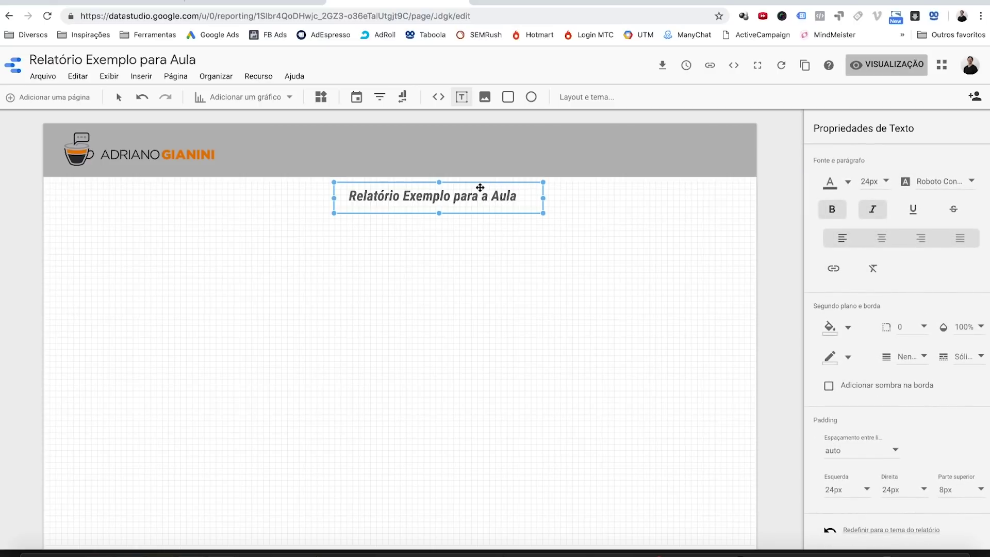
- Move the "Relatório Exemplo para a Aula" text box into the header band, beside the logo
left_click_drag(480, 186, 389, 146)
left_click(415, 238)
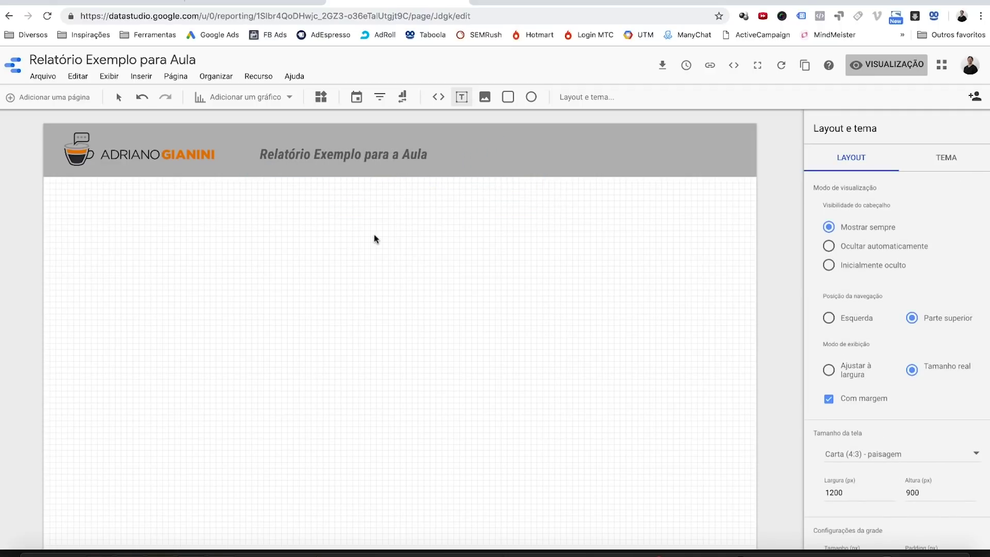
- Insert a Visão geral scorecard and place it just below the header band, under the logo
left_click(141, 78)
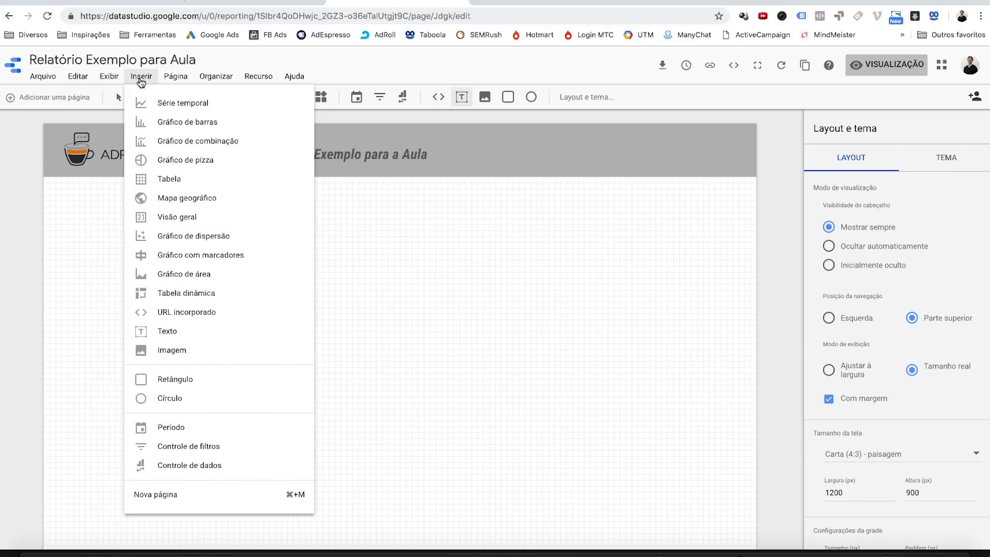
left_click(187, 222)
left_click(201, 262)
left_click_drag(201, 263, 150, 251)
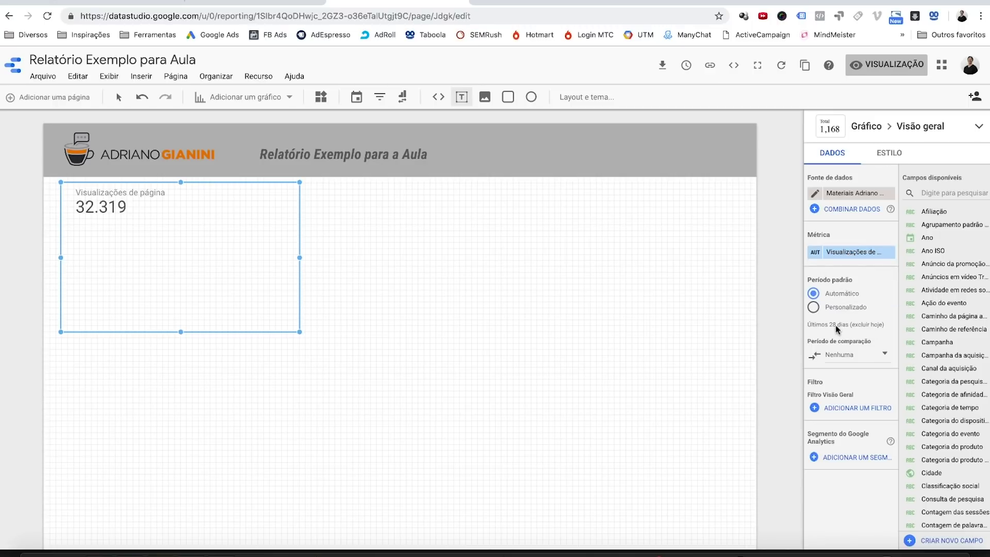
- Search the metrics for "conclusões" and set the scorecard's metric to "[LEAD] Curso Pesquisa Palavra Chave (Conclusões da meta 5)"
left_click(839, 252)
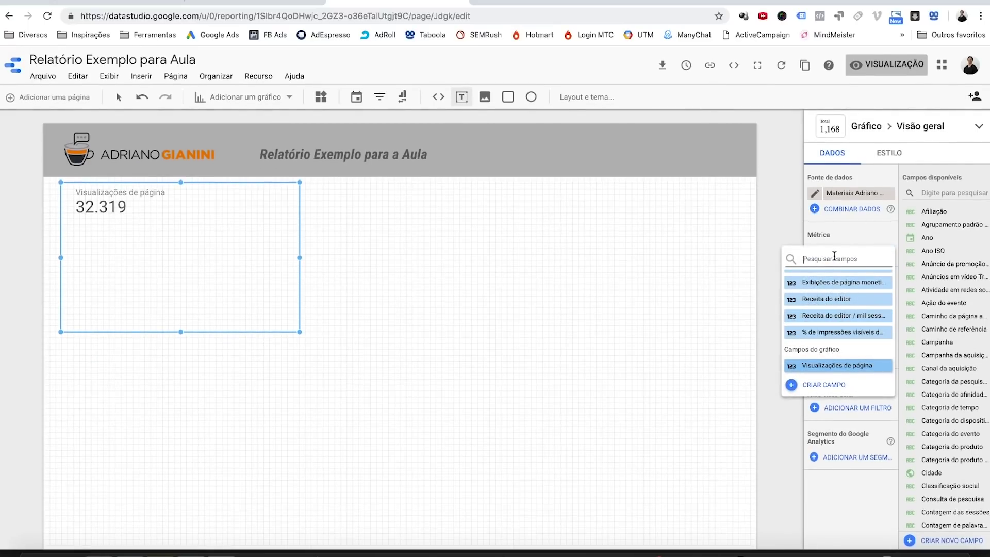
type("concluspões")
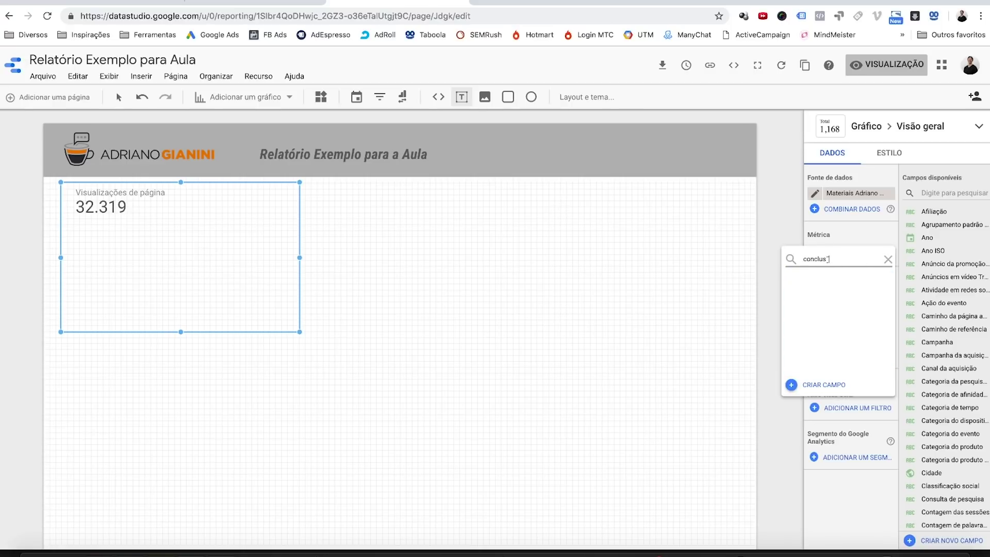
scroll(840, 317, "down", 5)
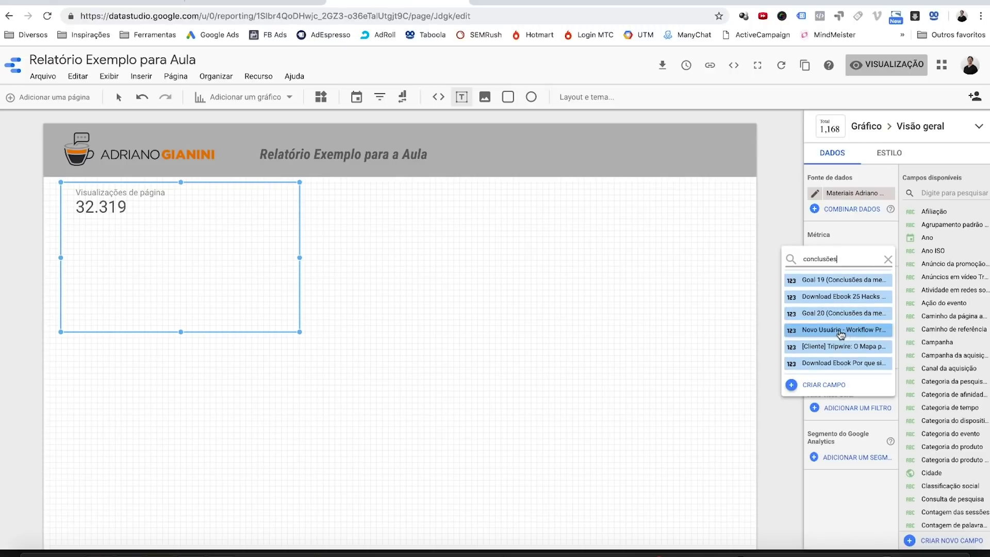
scroll(841, 330, "down", 3)
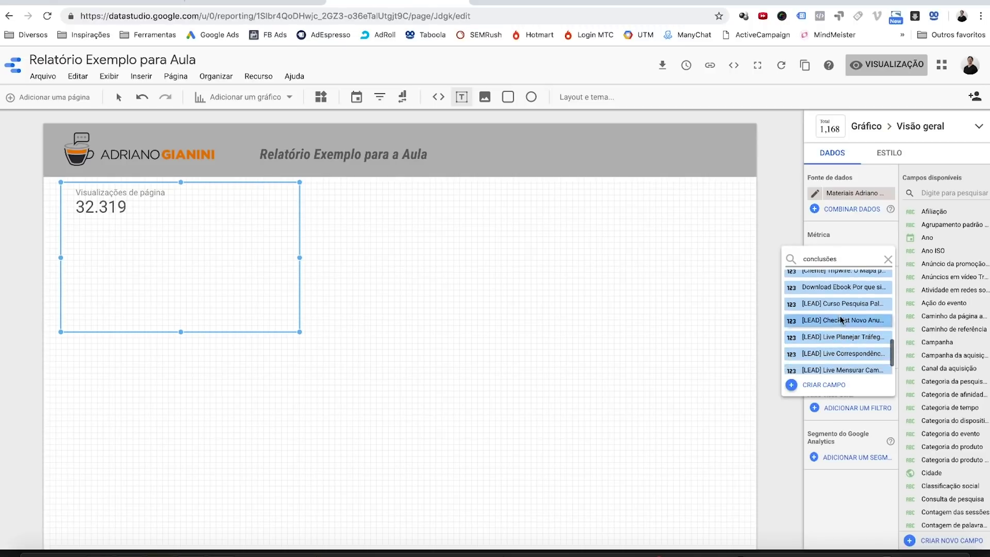
left_click(841, 304)
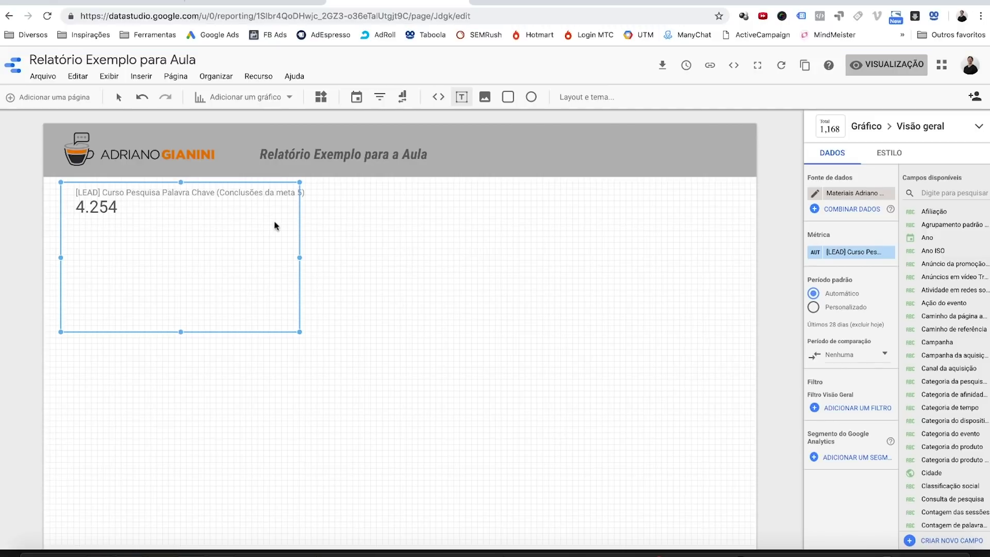
left_click(364, 226)
left_click(258, 192)
- Try the compact number format on the scorecard and switch it back off
left_click(891, 158)
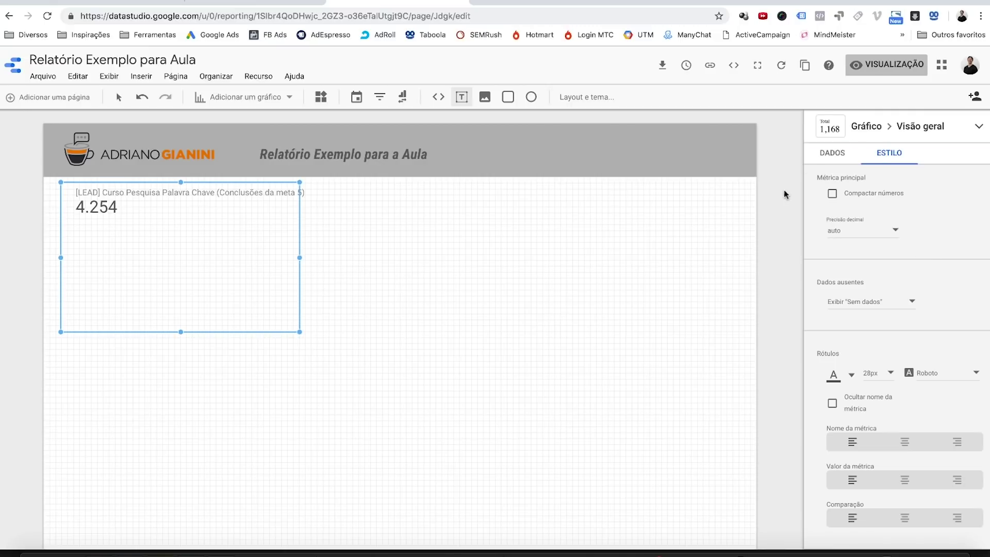
left_click(833, 195)
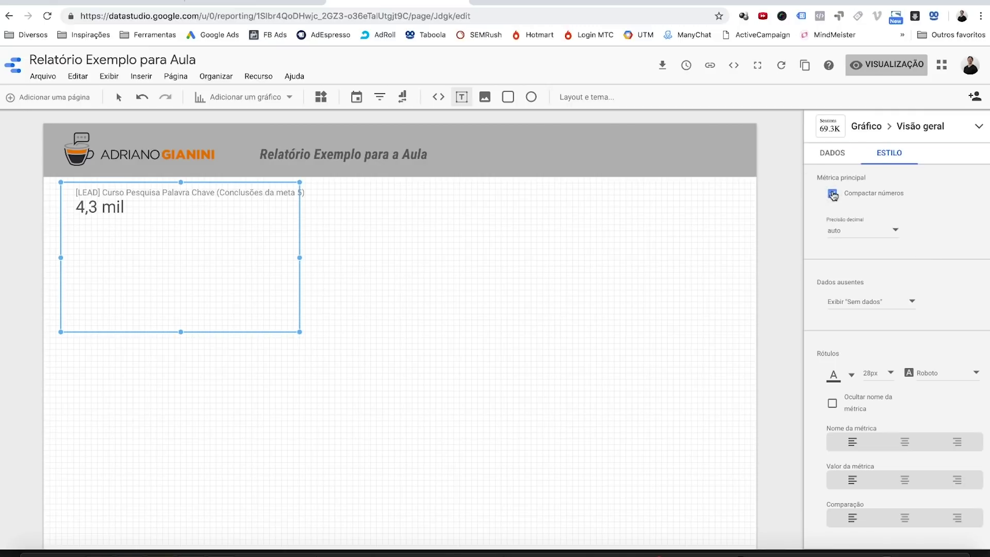
left_click(832, 195)
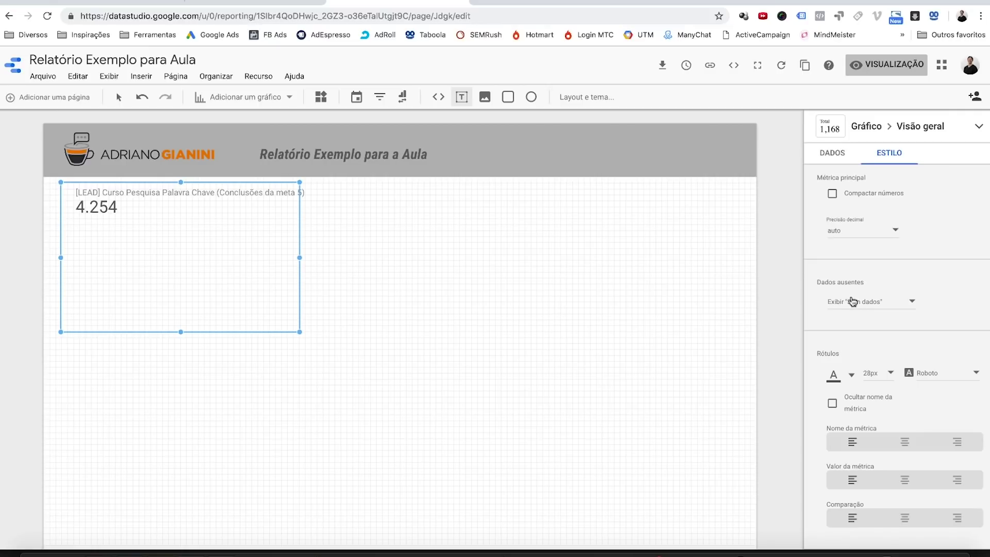
- Hide the scorecard's metric name and enlarge its label font size to 96px
left_click(877, 377)
left_click(872, 458)
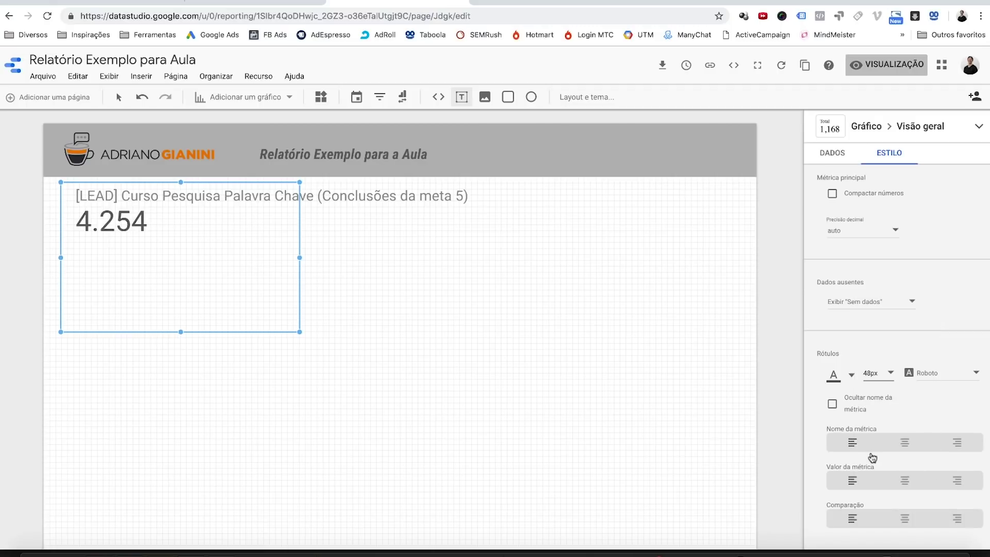
left_click(883, 375)
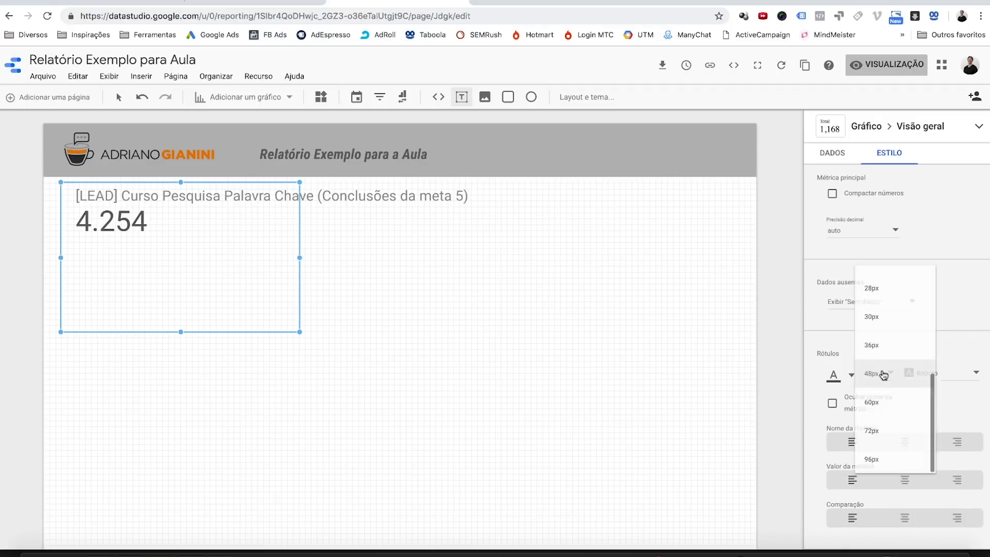
left_click(875, 402)
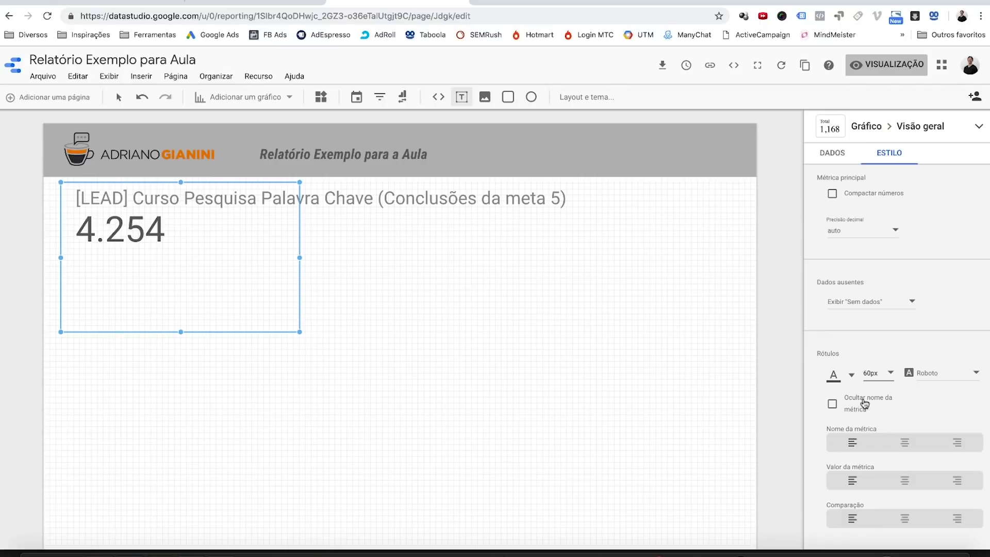
left_click(834, 404)
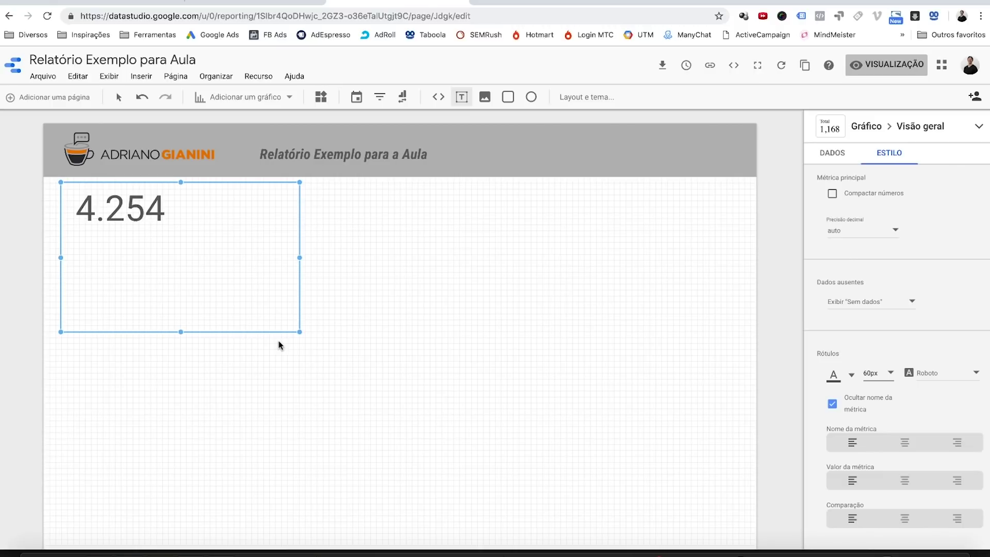
left_click(890, 375)
left_click(871, 432)
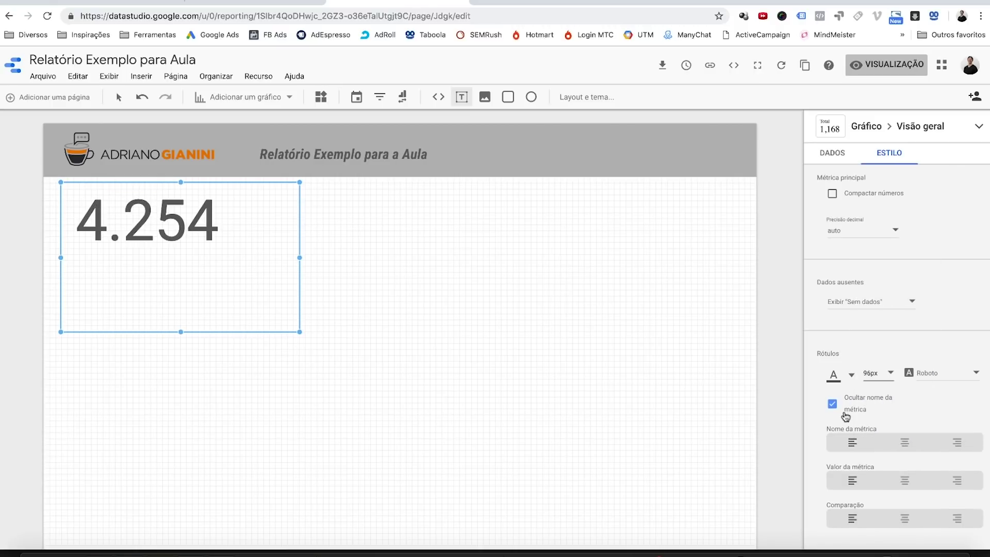
- Shrink the scorecard frame to fit its number and move it down to the page's left edge, leaving space below the header
left_click_drag(299, 332, 229, 255)
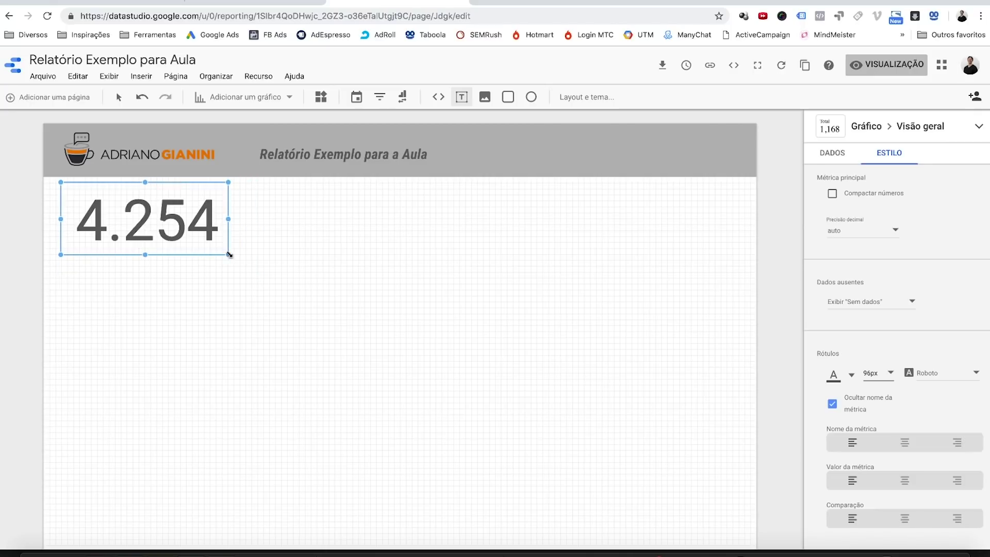
left_click_drag(196, 221, 177, 274)
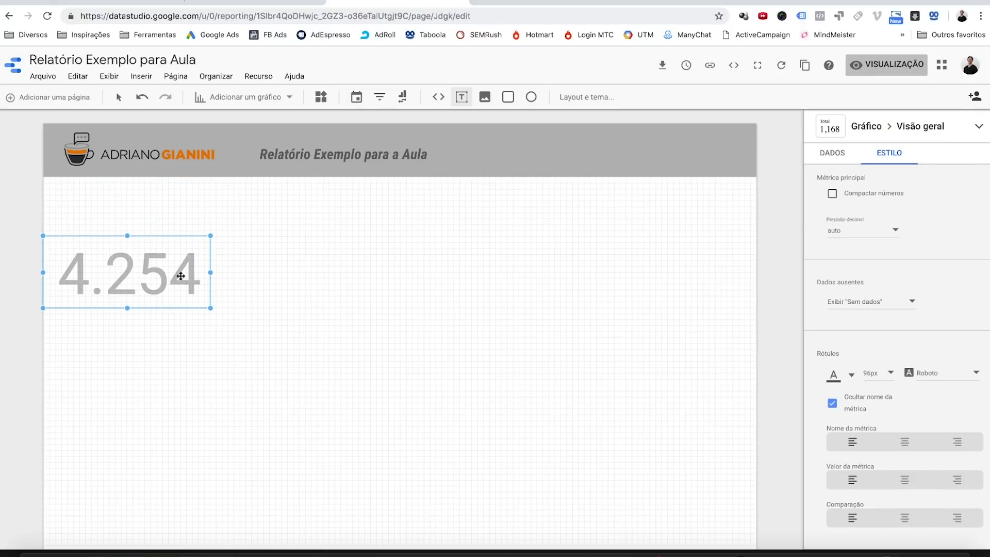
left_click(264, 278)
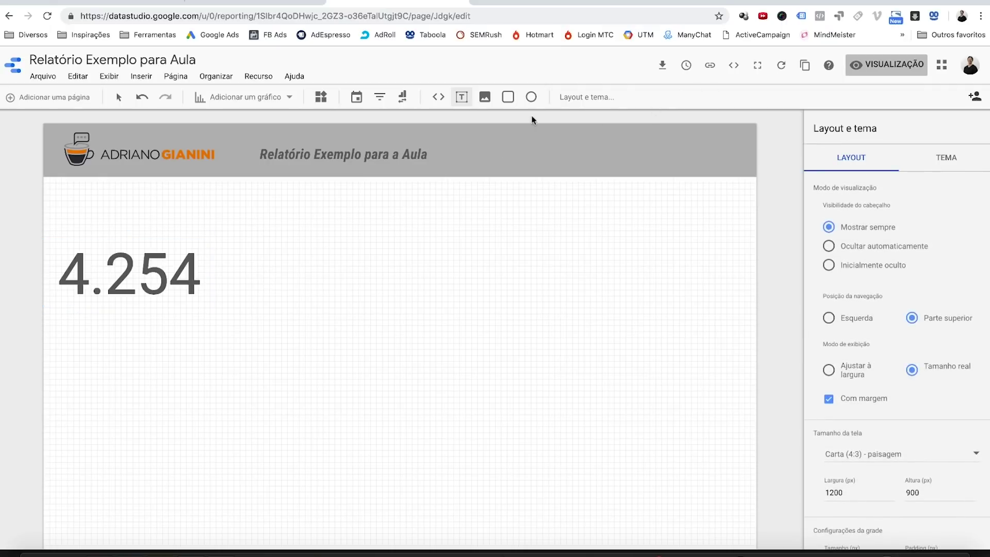
- Draw a thin rectangle between the header band and the scorecard, about as wide as the number, and fill it with dark blue
left_click(507, 98)
left_click_drag(409, 212, 178, 274)
left_click_drag(293, 337, 202, 213)
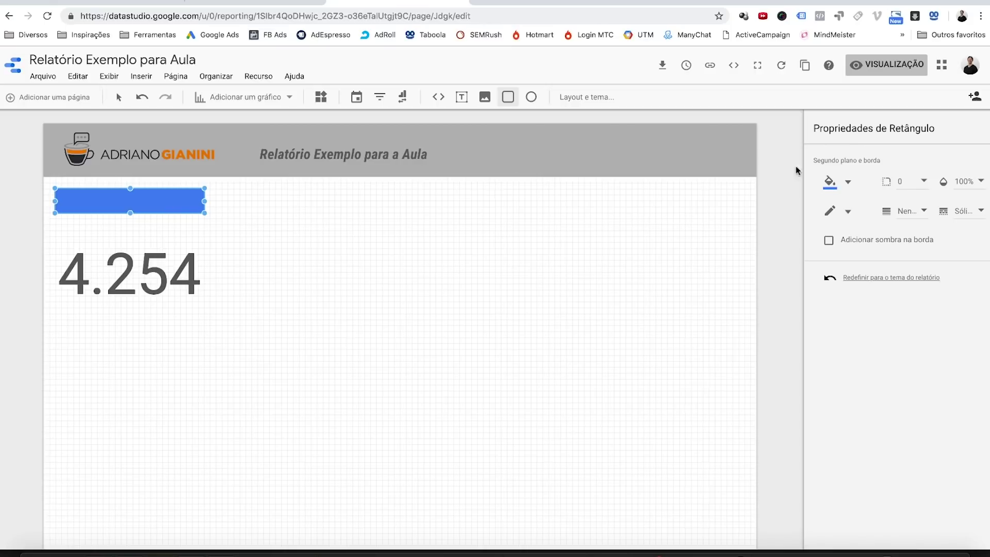
left_click(832, 180)
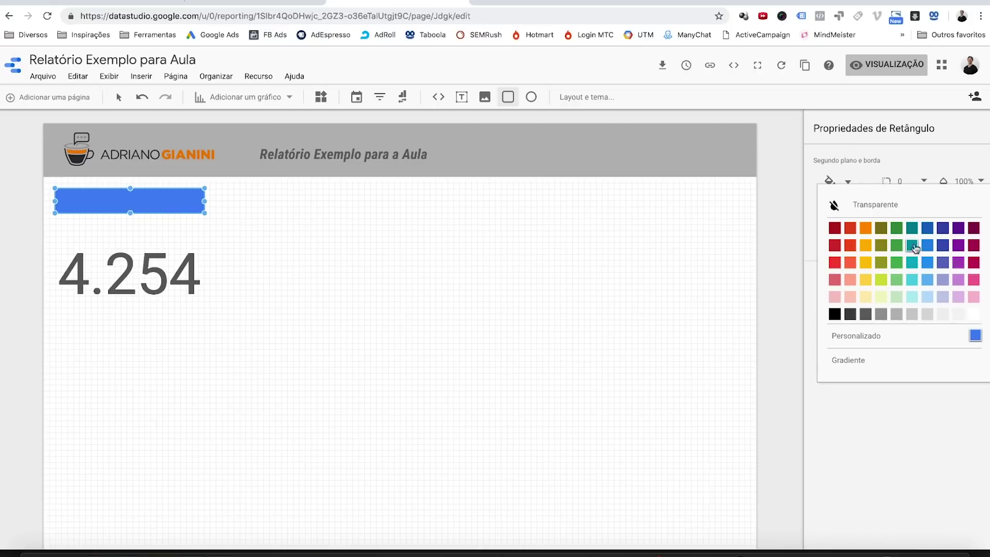
left_click(928, 229)
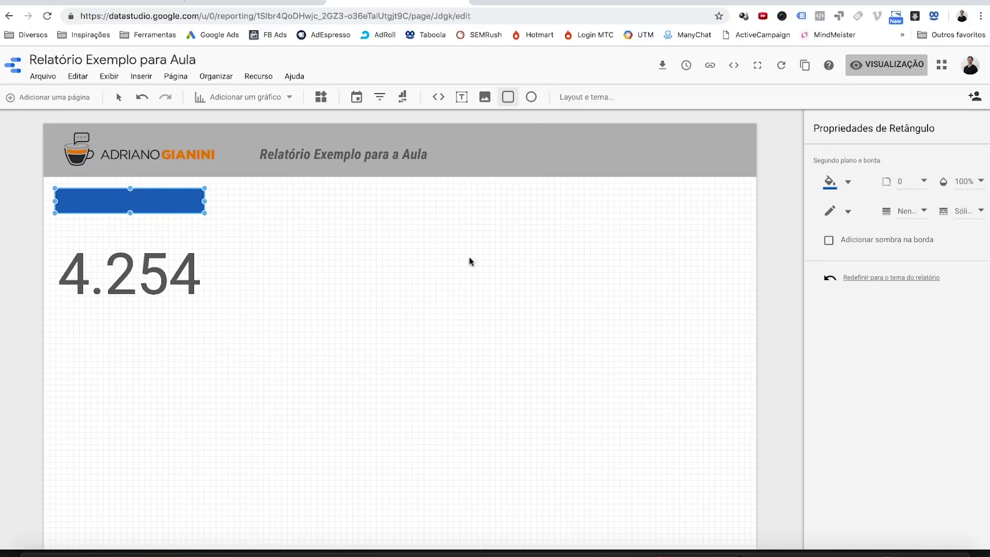
left_click(486, 218)
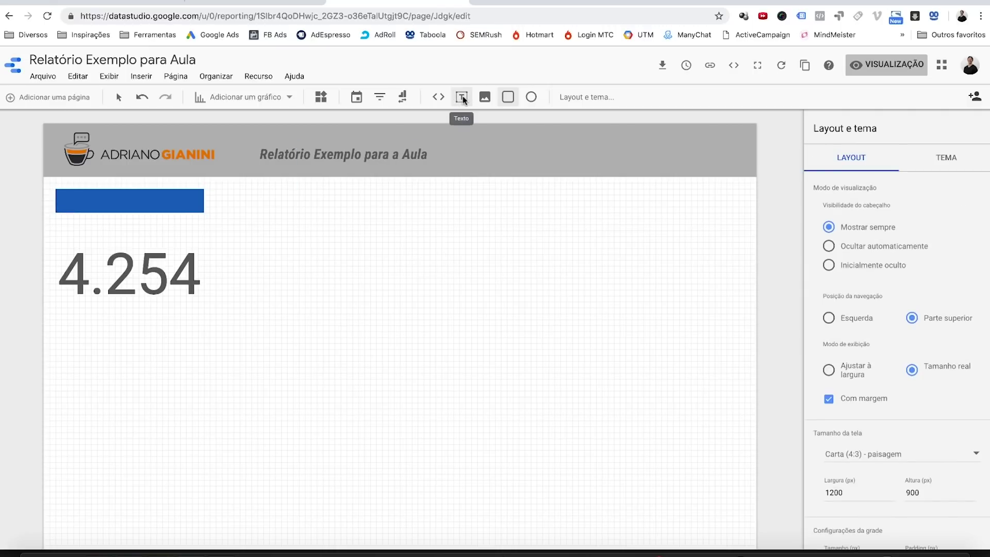
- Insert a text box reading "LEADS GERADOS" and move it onto the blue bar
left_click(462, 97)
type("LEADS")
left_click_drag(343, 296, 112, 338)
- Format the "LEADS GERADOS" text as white, bold and 18px, and shrink its box to fit inside the blue bar
key("ctrl+a")
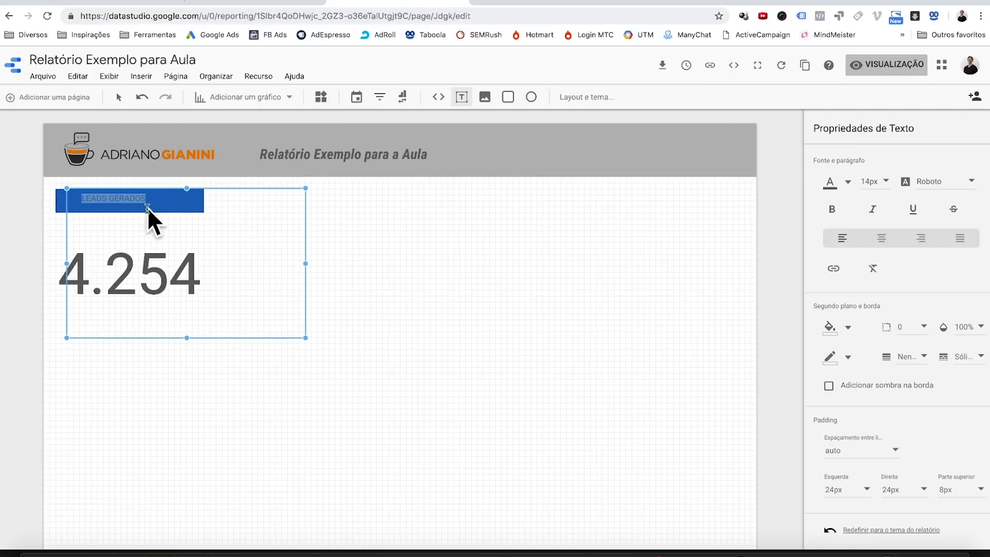
left_click(848, 187)
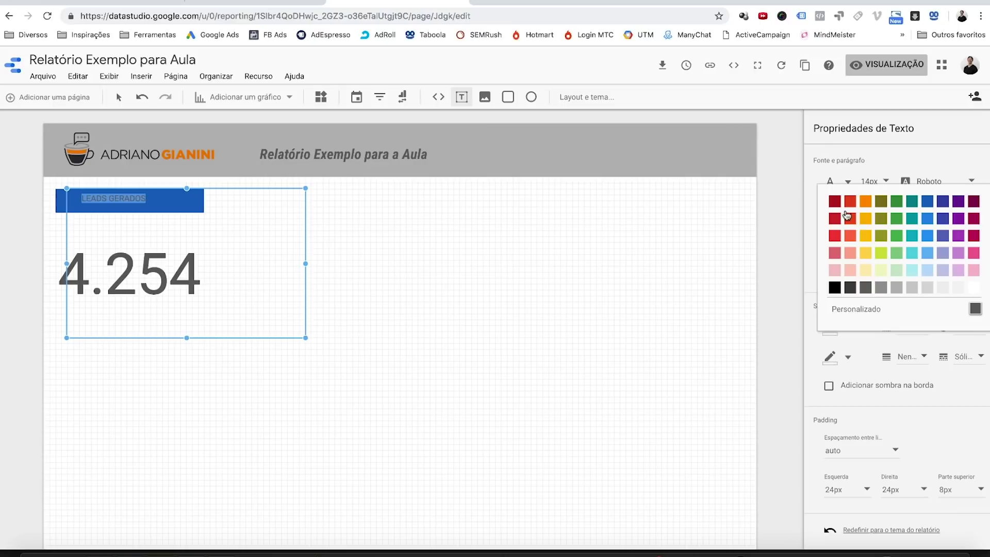
left_click(967, 287)
left_click_drag(306, 338, 181, 208)
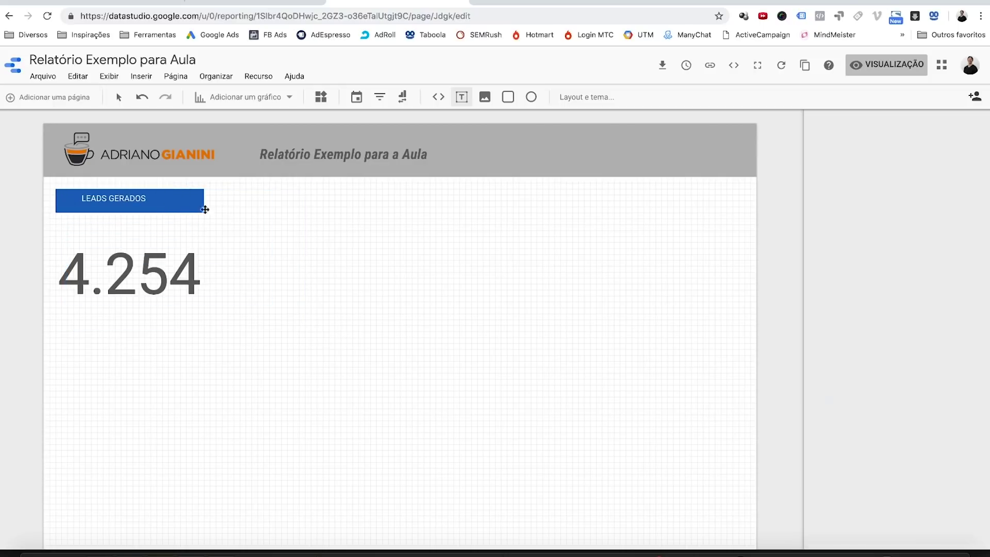
left_click(832, 209)
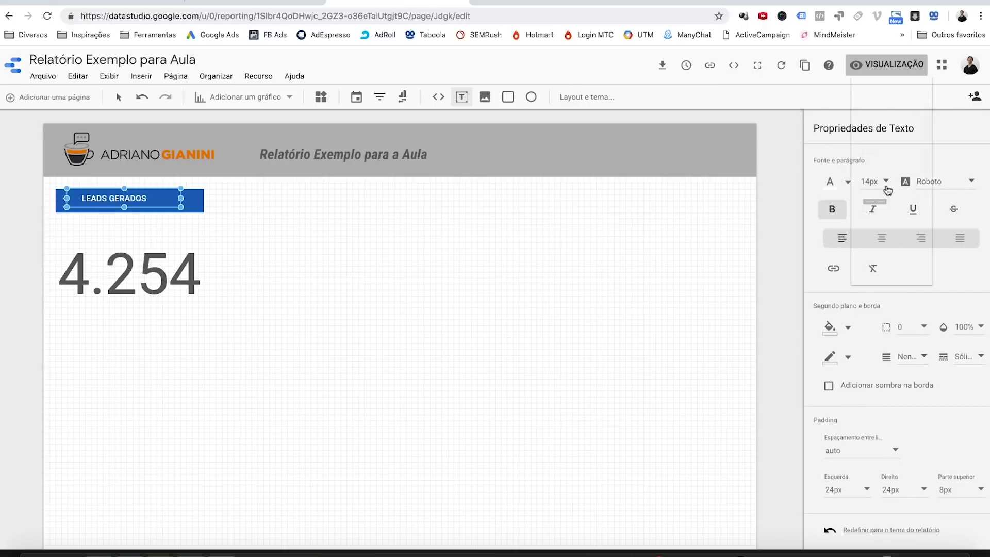
left_click(890, 186)
left_click(873, 210)
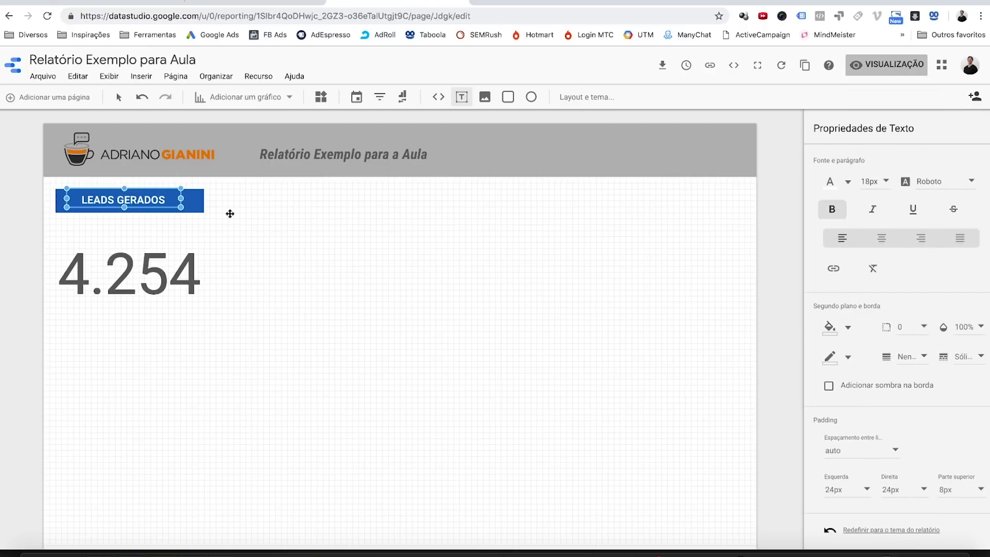
- Centre the "LEADS GERADOS" label in the blue bar and move the scorecard up directly beneath it
left_click(189, 255)
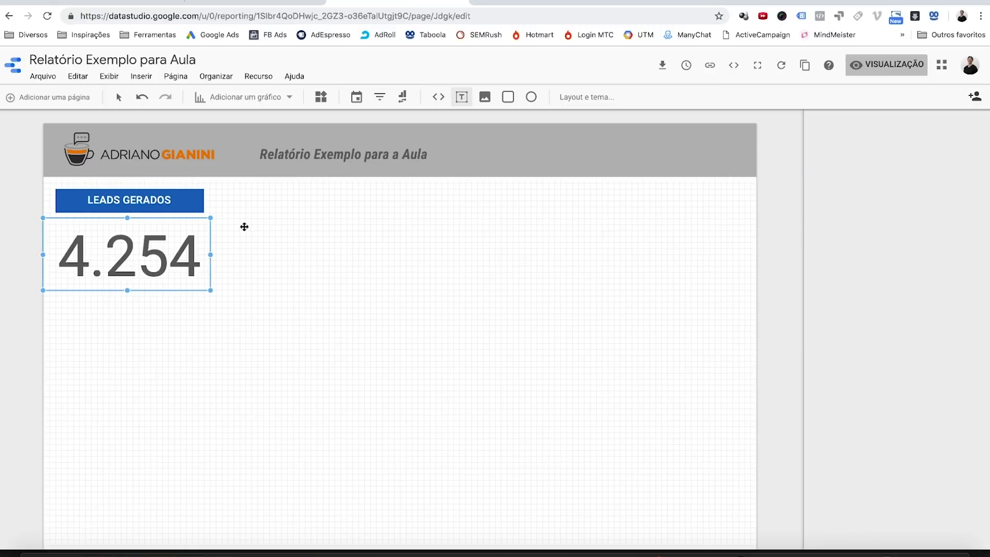
left_click(191, 251)
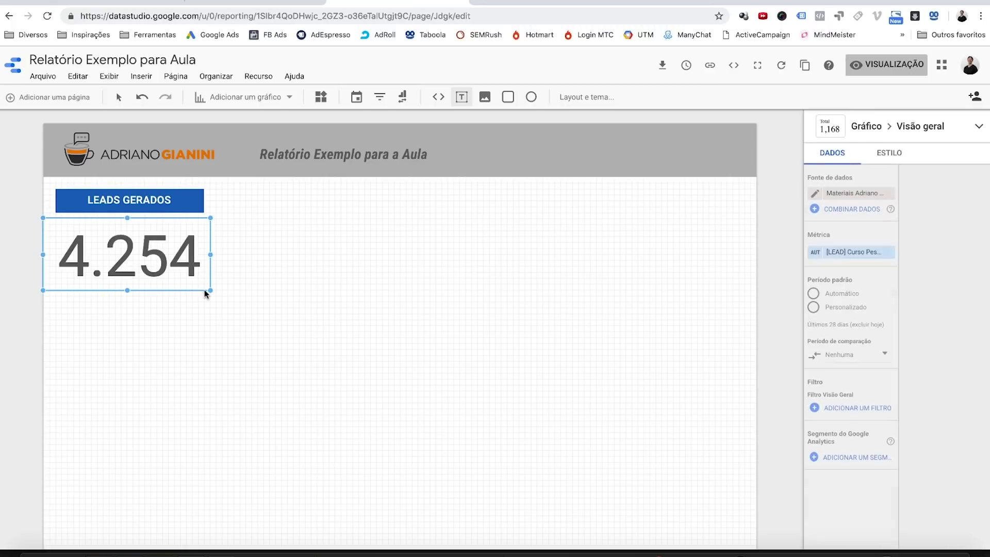
mouse_move(206, 289)
left_mouse_down()
mouse_move(196, 282)
mouse_move(211, 290)
left_mouse_up()
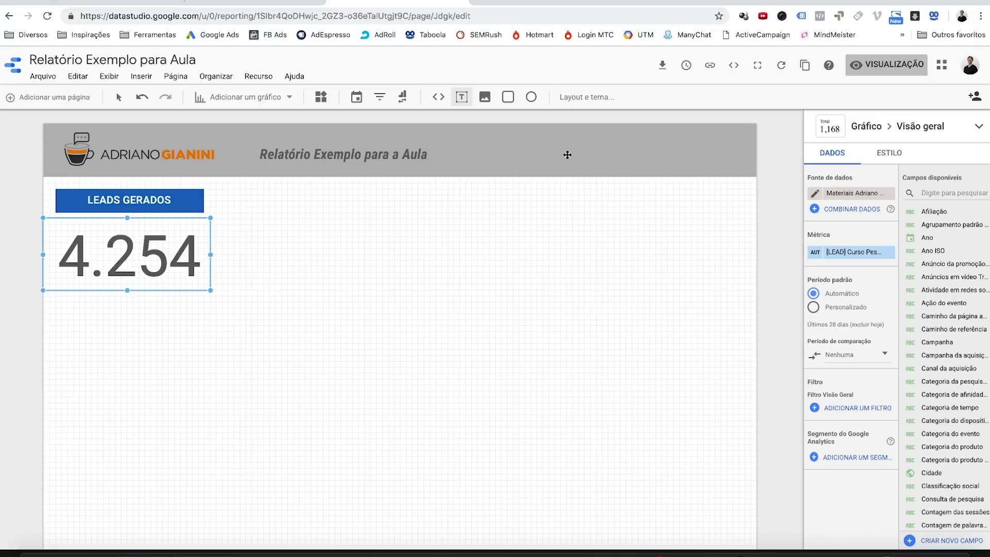
- Set the scorecard's label font size to 72px and centre the number under the blue bar
left_click(884, 153)
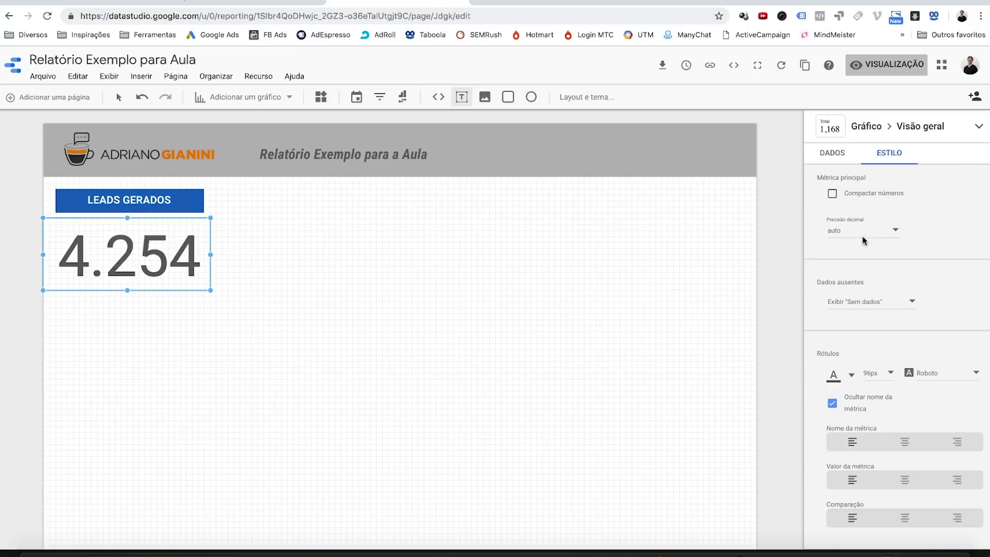
left_click(889, 373)
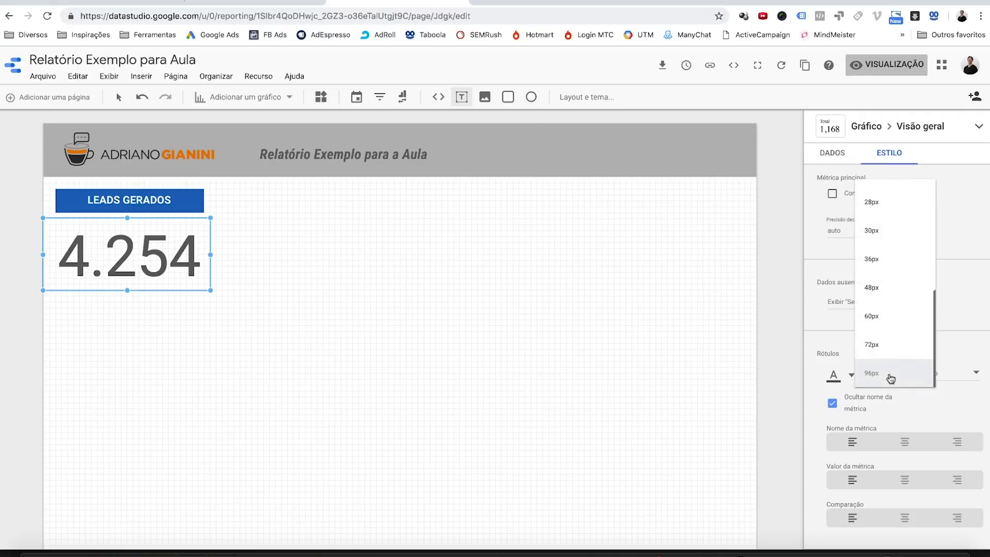
left_click(886, 357)
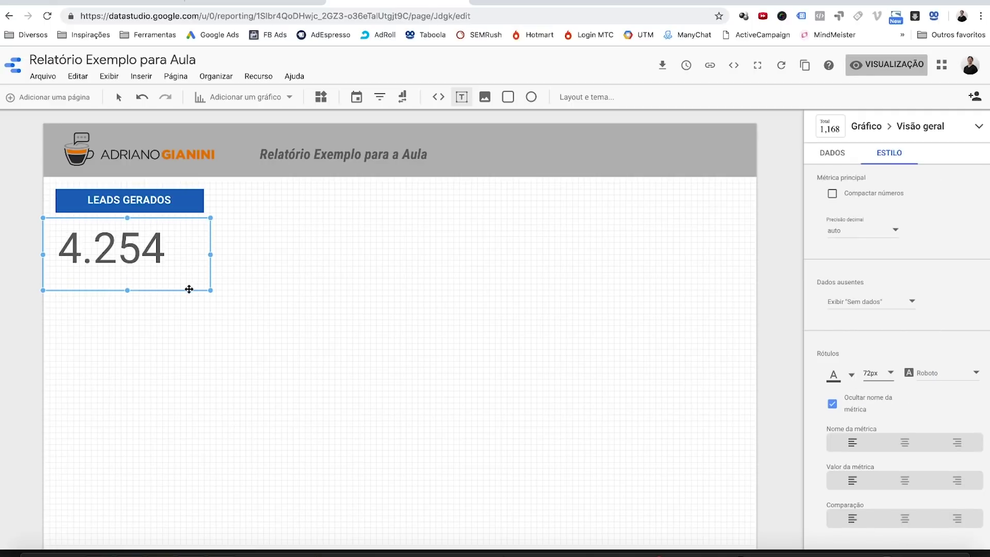
mouse_move(193, 291)
left_mouse_down()
mouse_move(223, 298)
mouse_move(197, 289)
left_mouse_up()
left_click(316, 252)
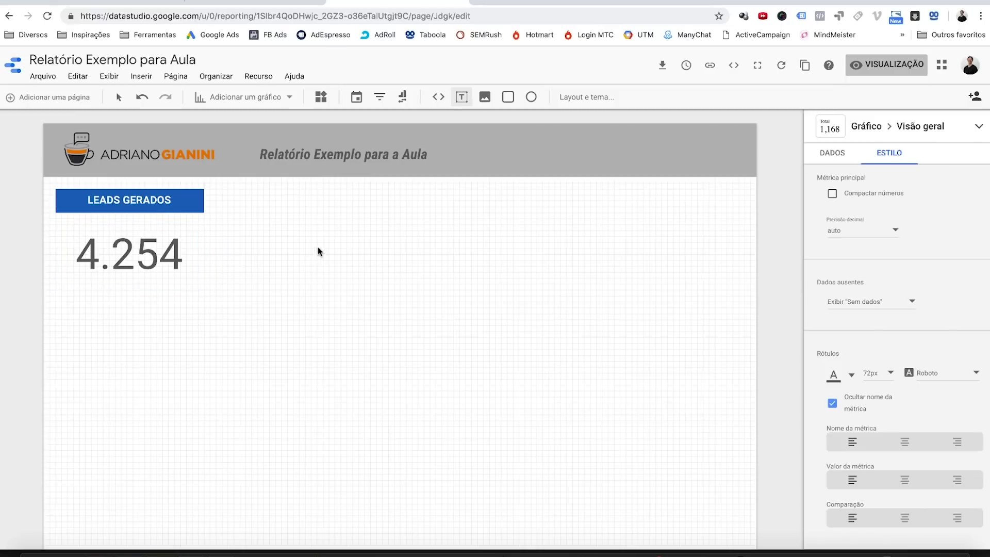
- Draw a rectangle directly beneath the blue bar, matching its width, and fill it with light grey
left_click(508, 97)
left_click_drag(389, 239, 127, 289)
left_click_drag(293, 361, 199, 298)
left_click(849, 182)
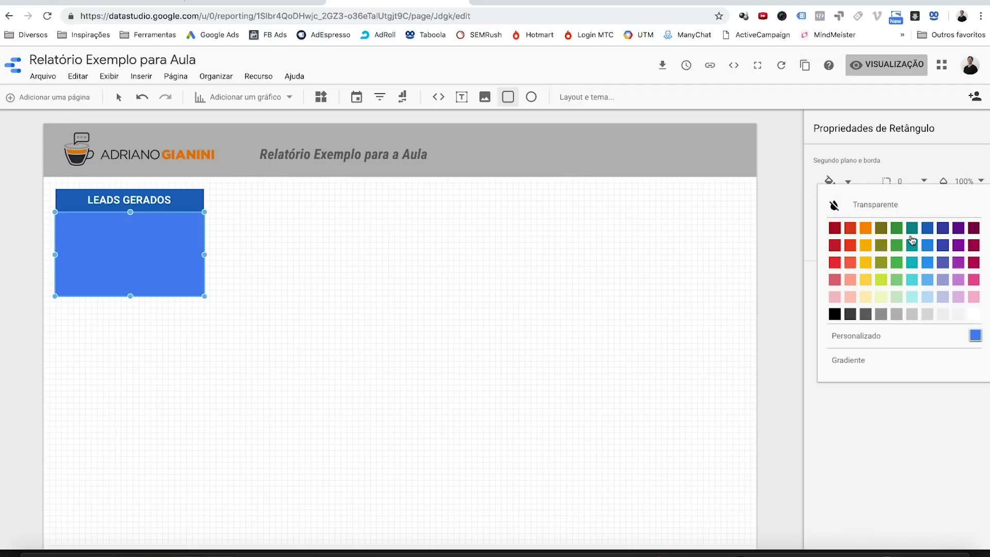
left_click(958, 314)
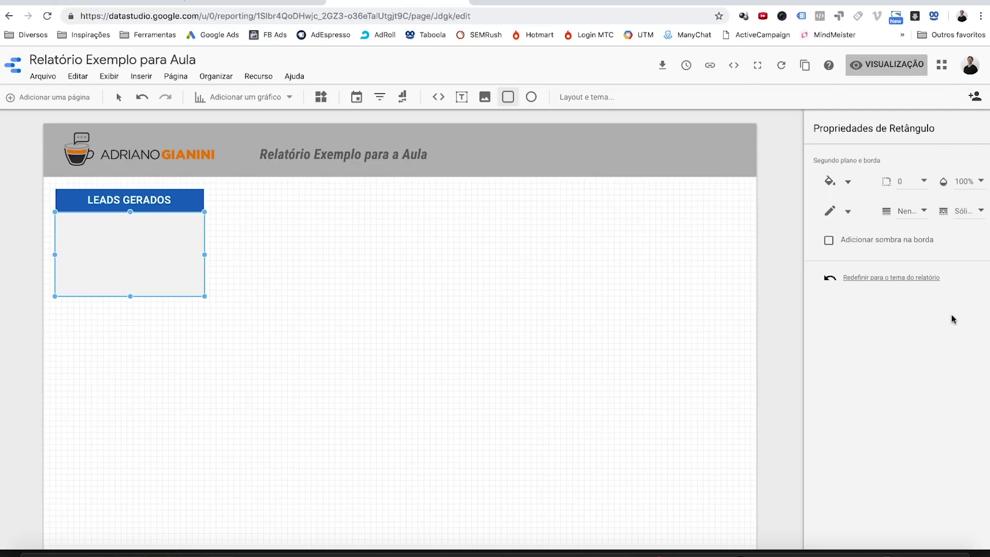
- Send the light grey rectangle to the back so it sits behind the scorecard number
right_click(172, 251)
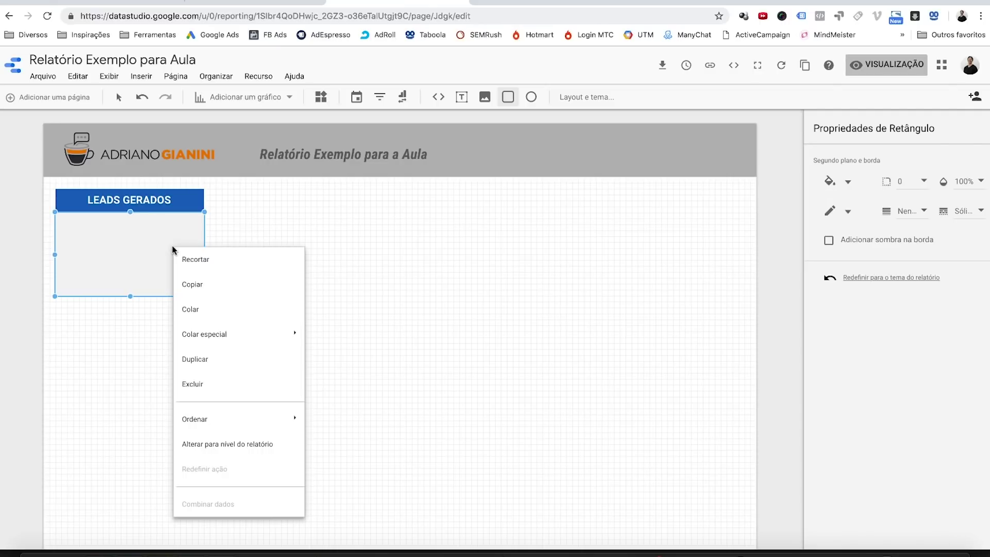
right_click(145, 244)
left_click(126, 243)
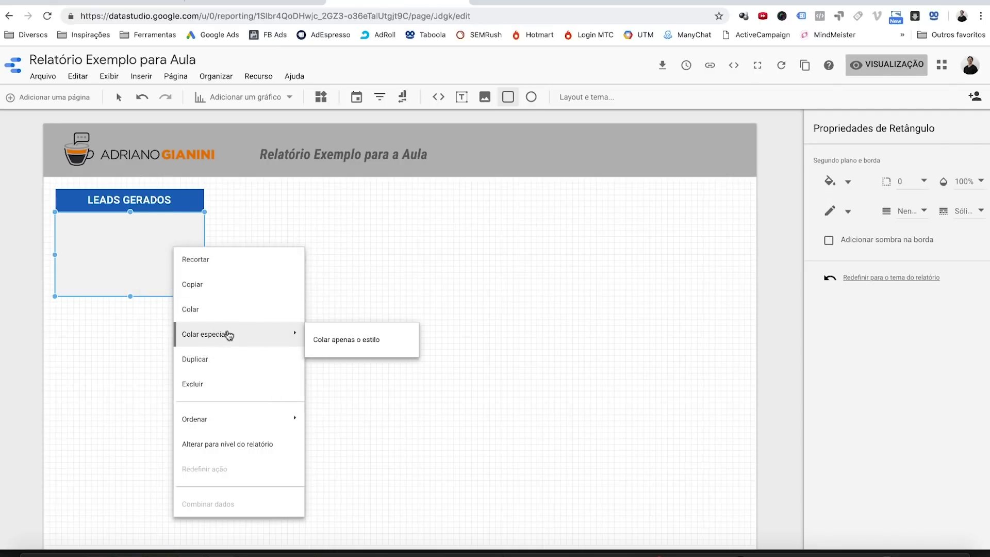
mouse_move(249, 419)
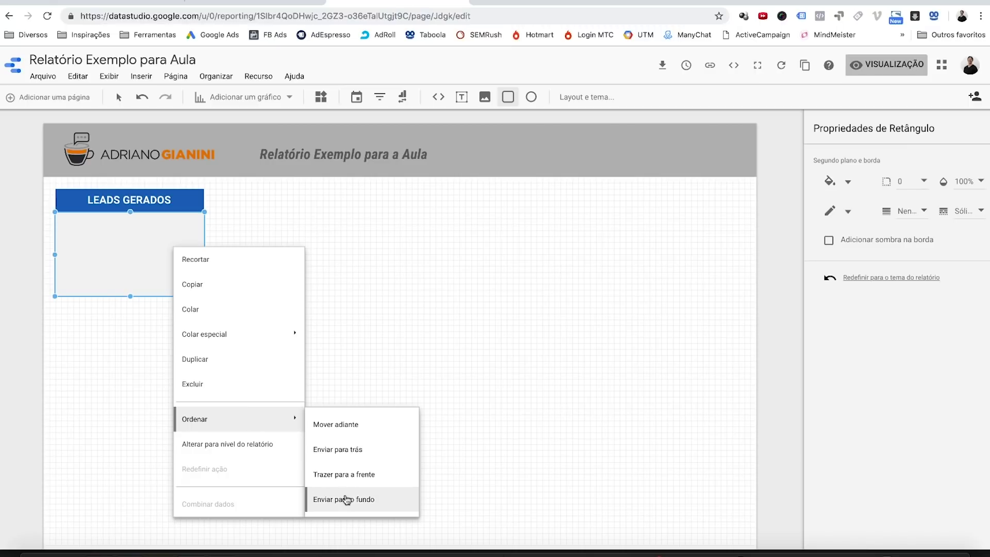
left_click(340, 449)
right_click(154, 249)
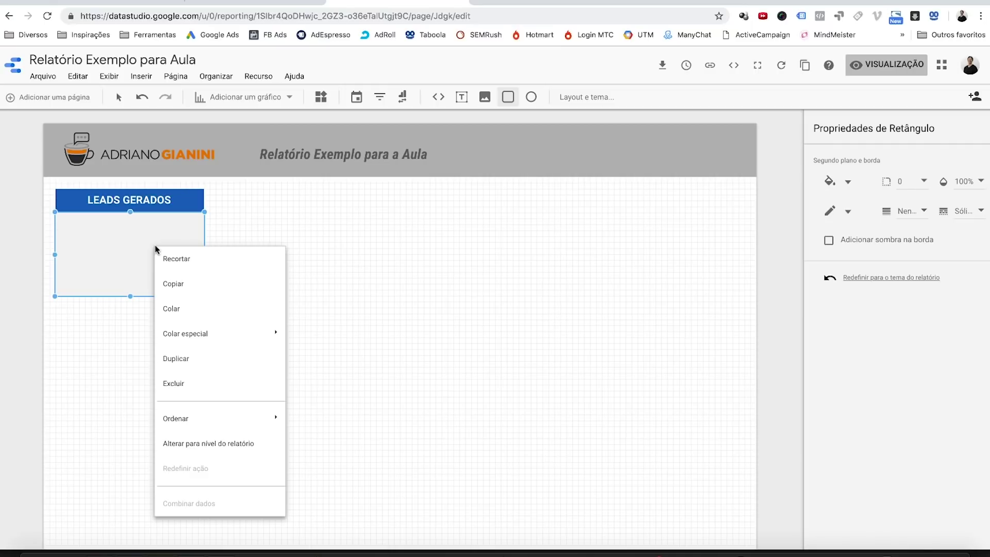
mouse_move(262, 418)
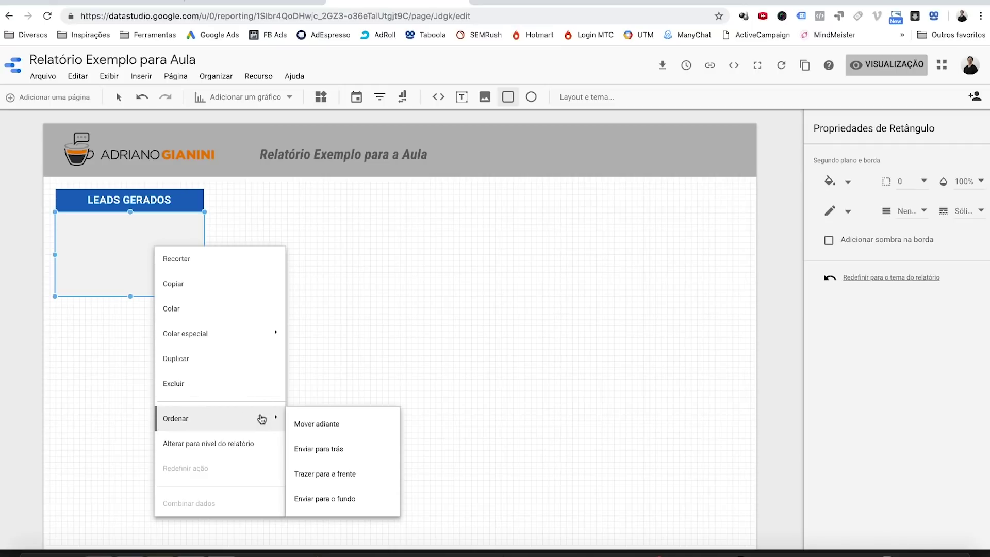
left_click(330, 498)
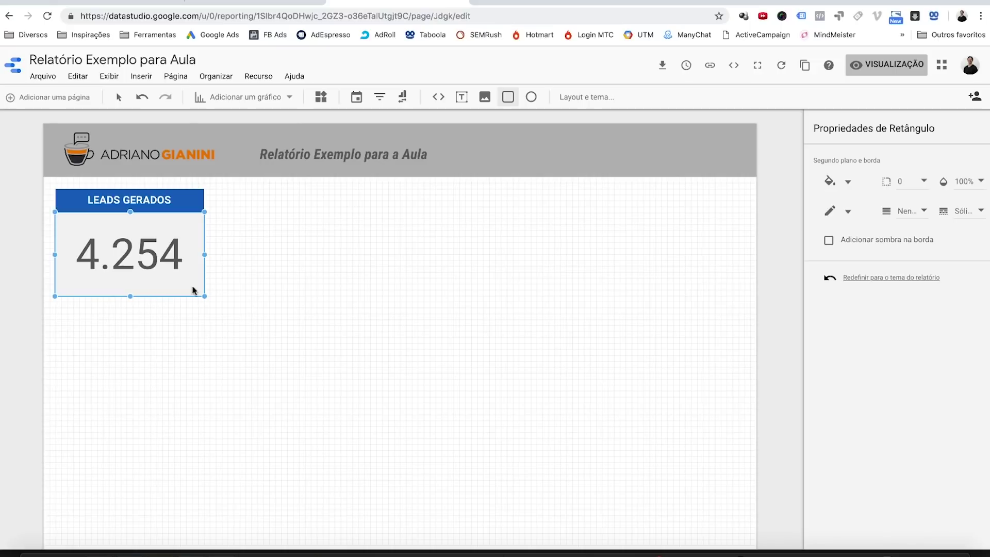
- Preview the report in view mode and return to editing it
left_click(307, 291)
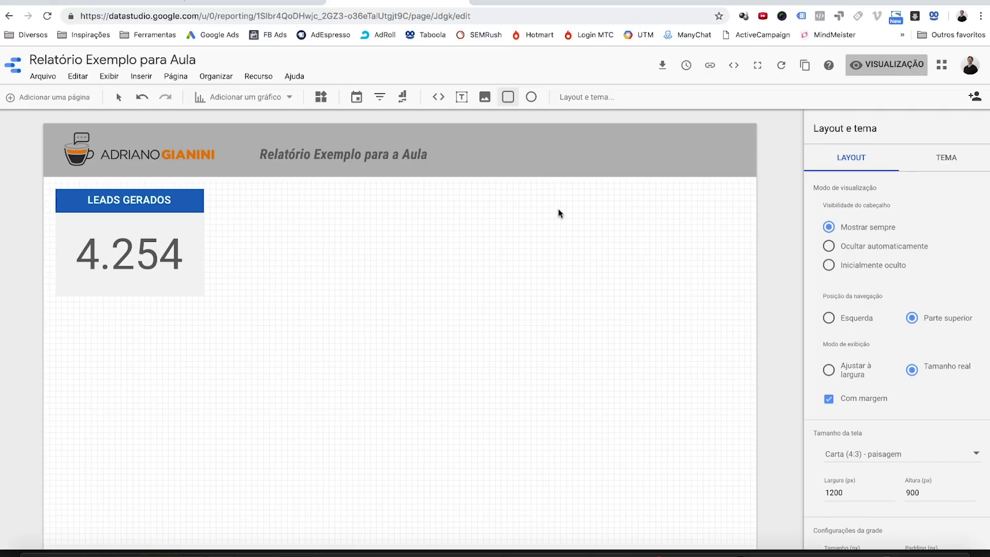
left_click(885, 69)
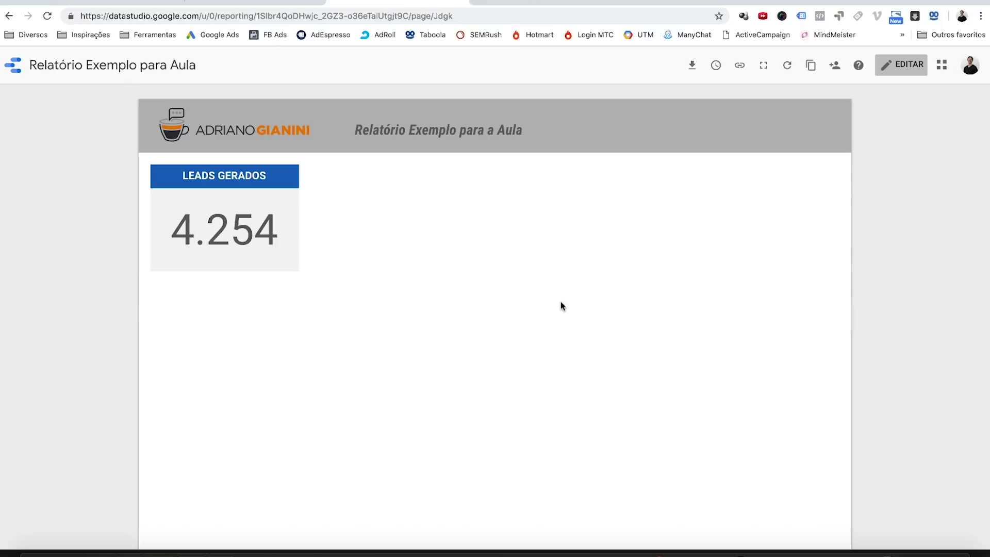
left_click(906, 69)
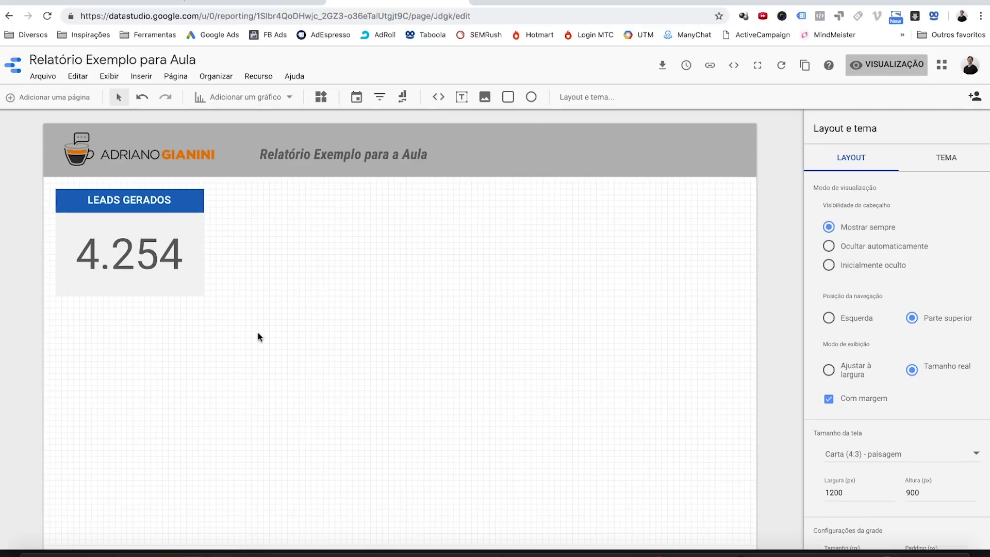
- Duplicate the whole LEADS GERADOS card, place the copy just right of the original, and retitle it "USUÁRIOS"
left_click_drag(289, 328, 44, 187)
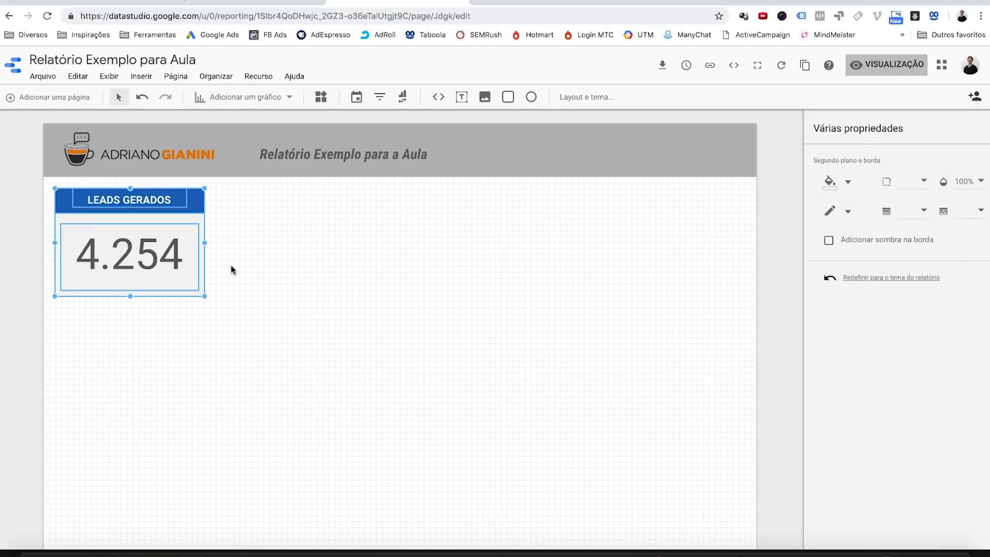
key("ctrl+c")
key("ctrl+v")
left_click_drag(199, 245, 344, 221)
left_click(388, 246)
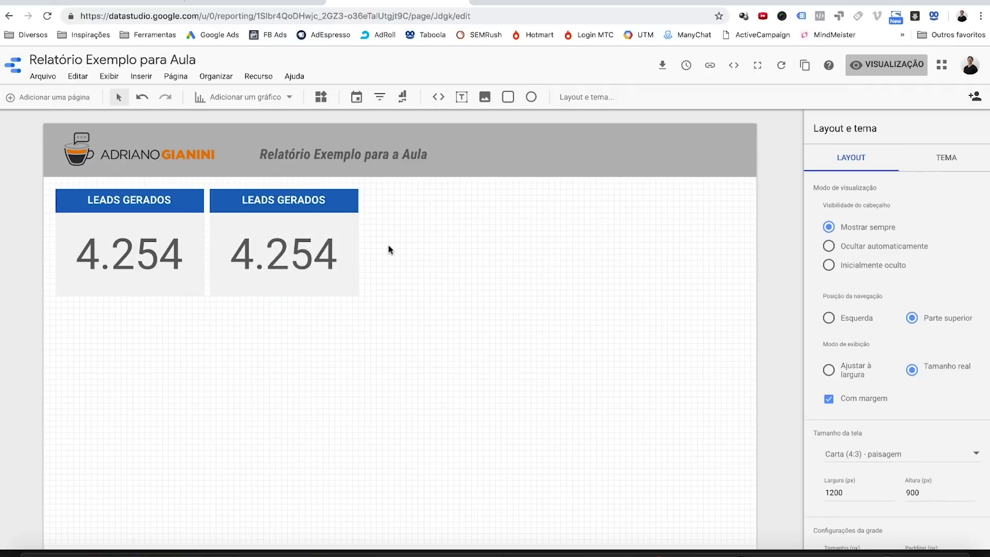
double_click(309, 200)
type("USUÁRIOS")
- Change the copied card's scorecard metric to Usuários
left_click(308, 261)
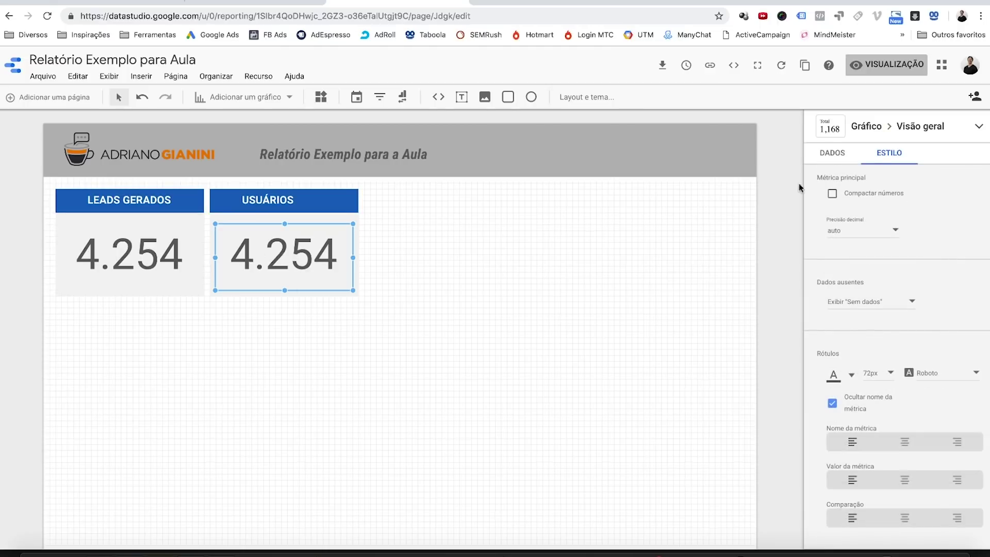
left_click(834, 156)
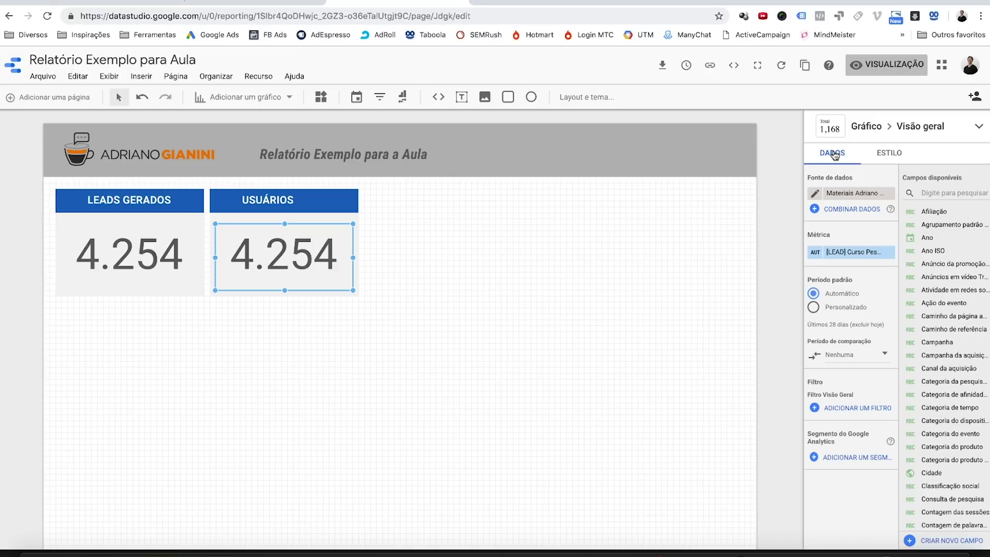
left_click(890, 159)
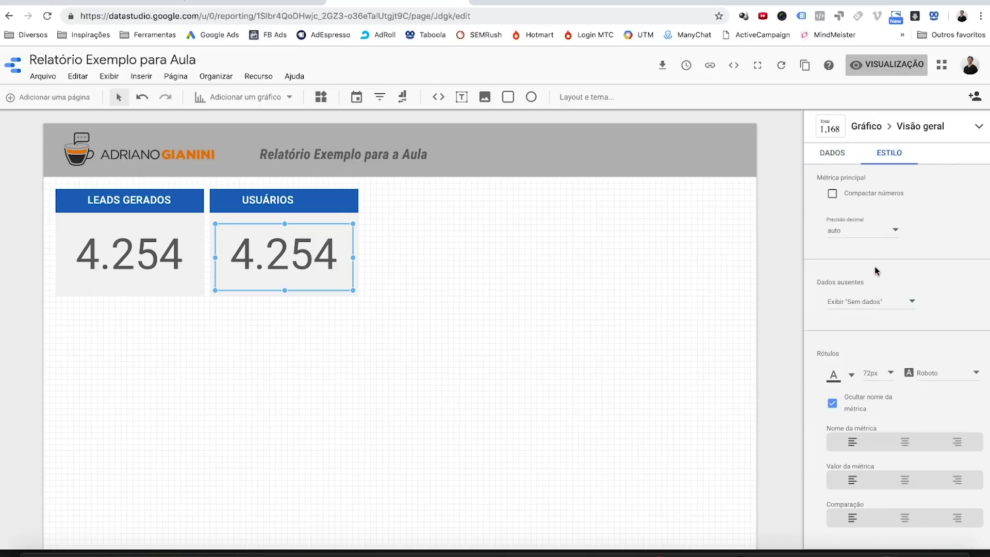
left_click(836, 154)
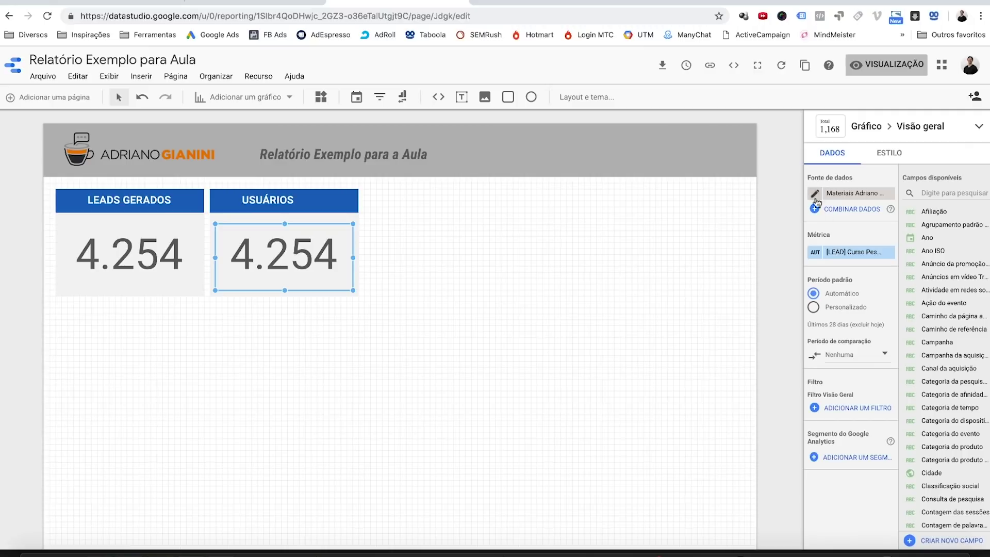
left_click(854, 256)
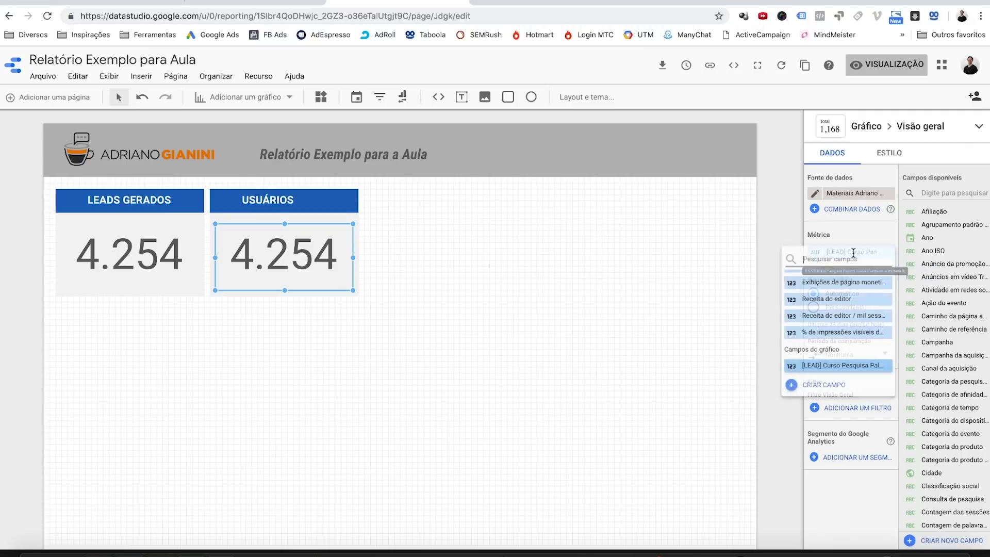
type("usuarios")
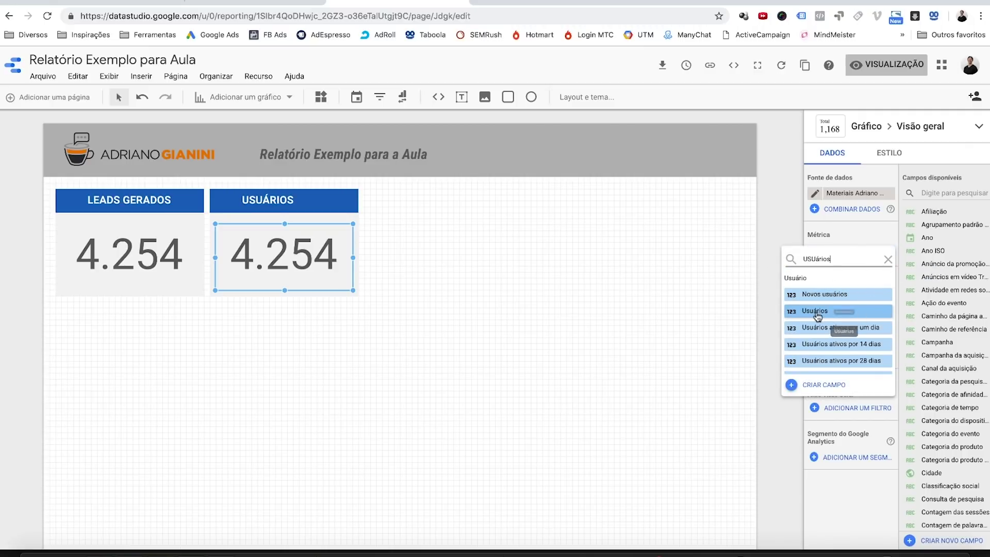
left_click(818, 312)
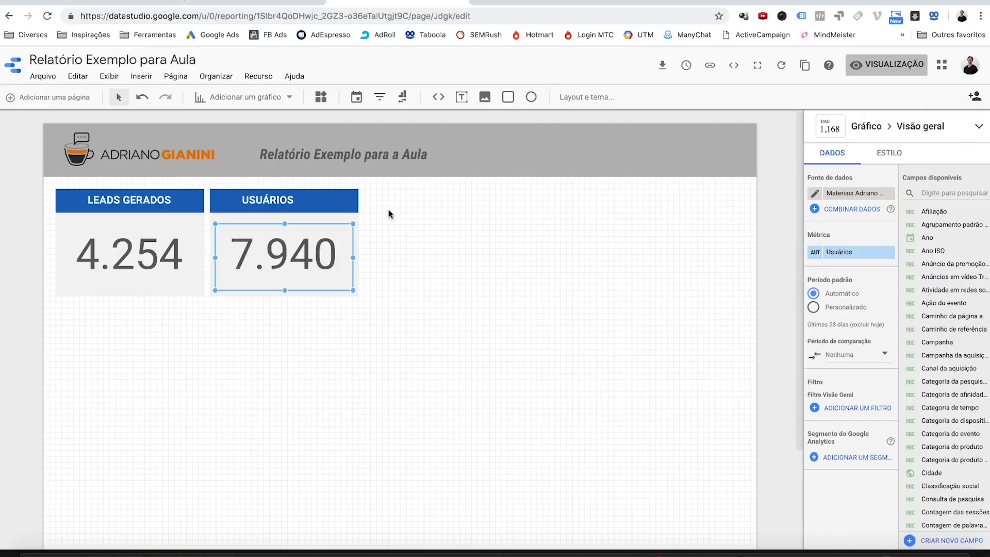
- Move the "USUÁRIOS" label so it is centred in its blue bar
left_click(280, 200)
left_click_drag(302, 208, 320, 206)
left_click(293, 200)
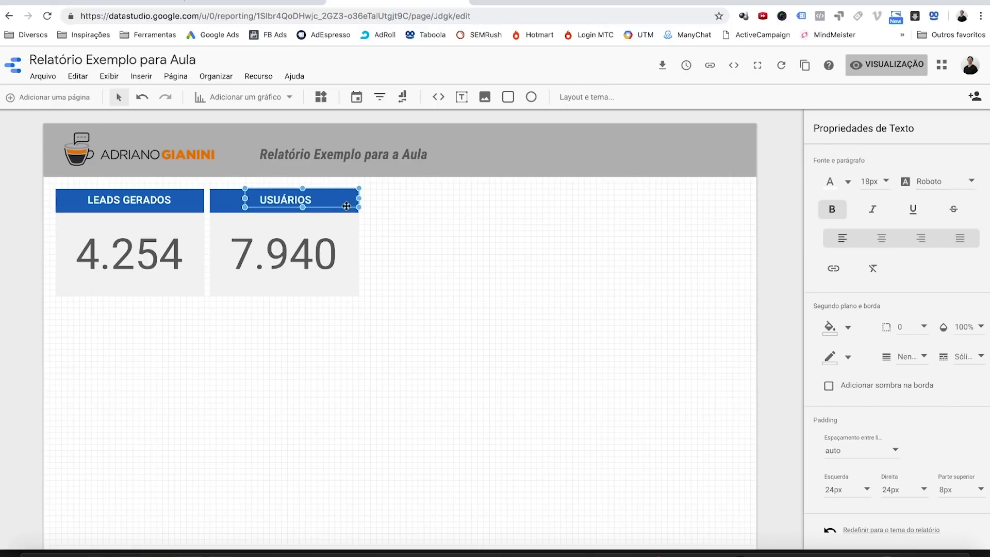
left_click(440, 240)
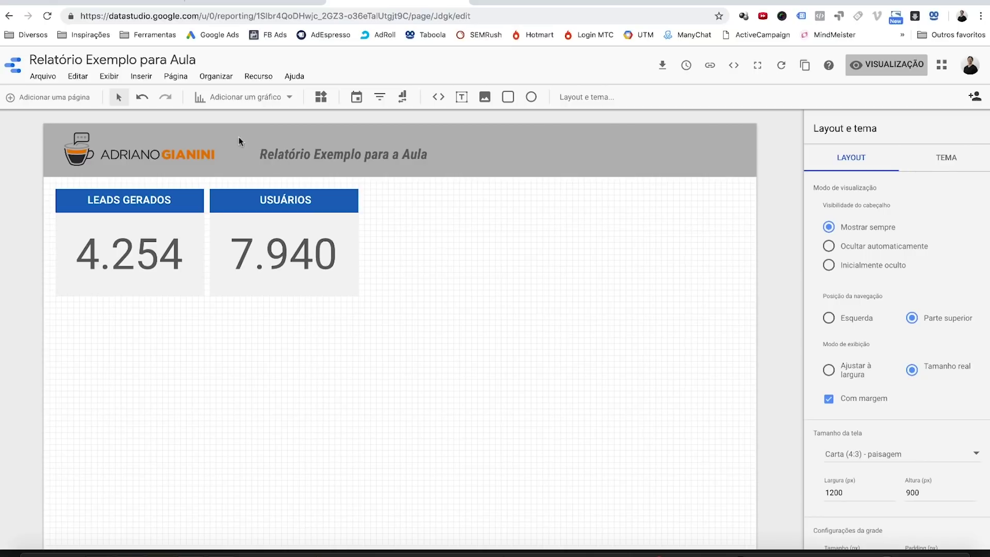
- Try adding a default overview scorecard beside the USUÁRIOS card and discard it
left_click(139, 77)
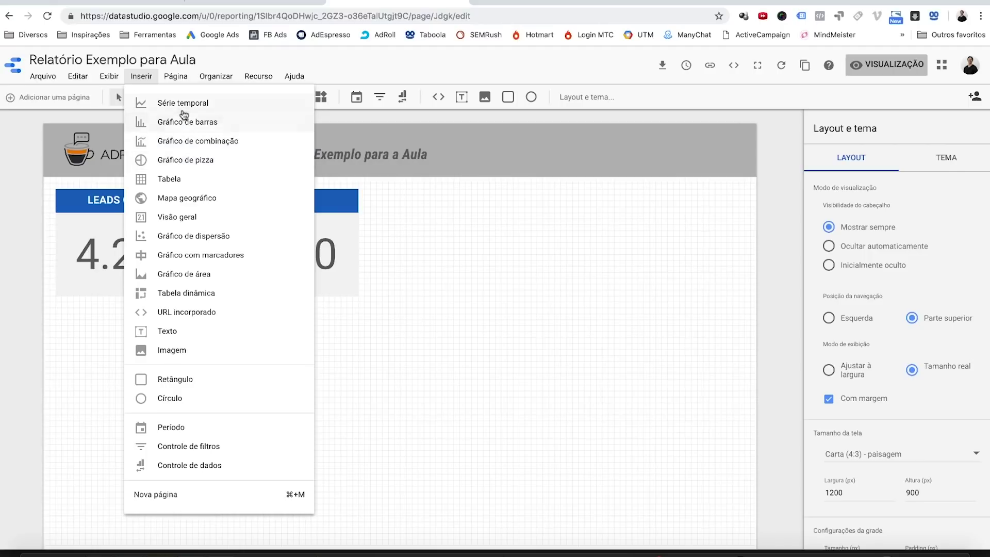
left_click(453, 226)
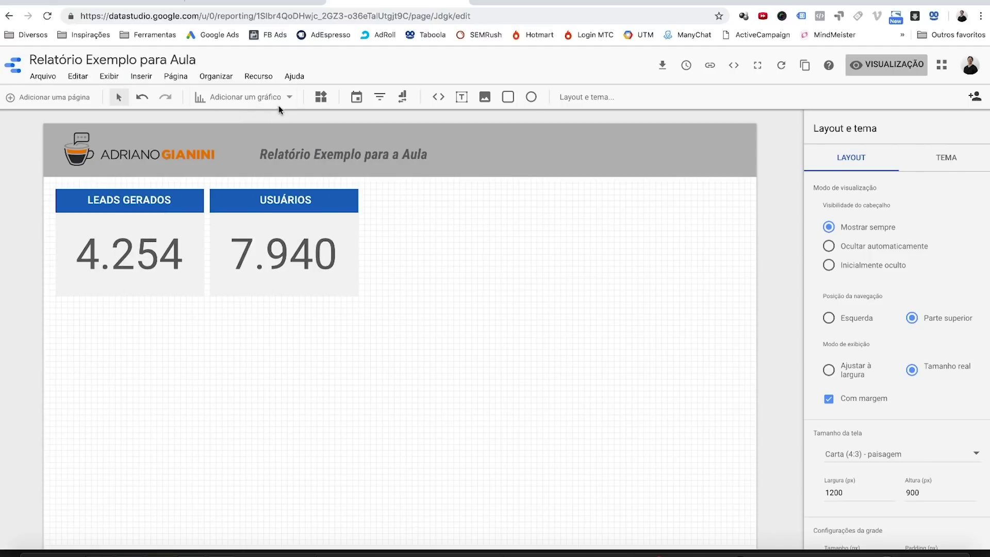
left_click(290, 96)
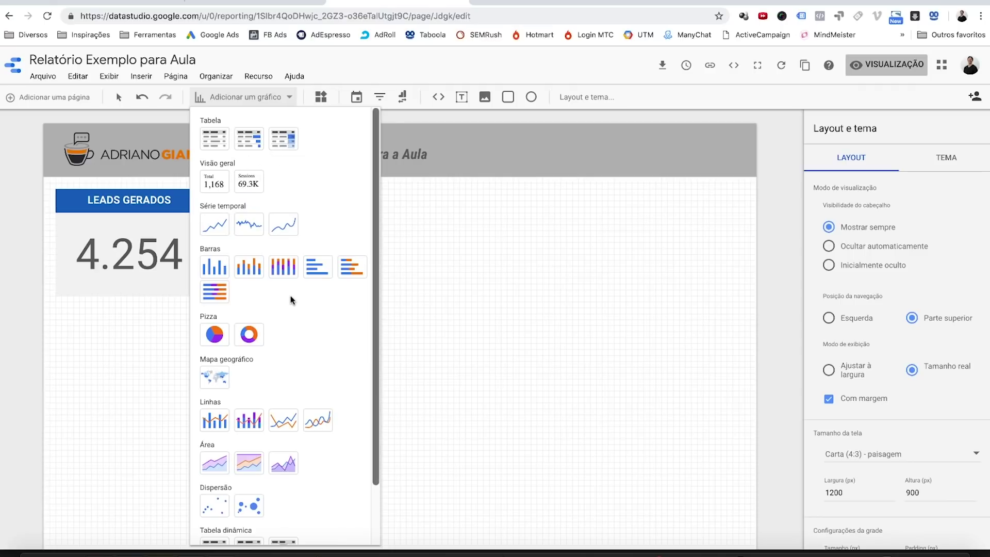
left_click(216, 185)
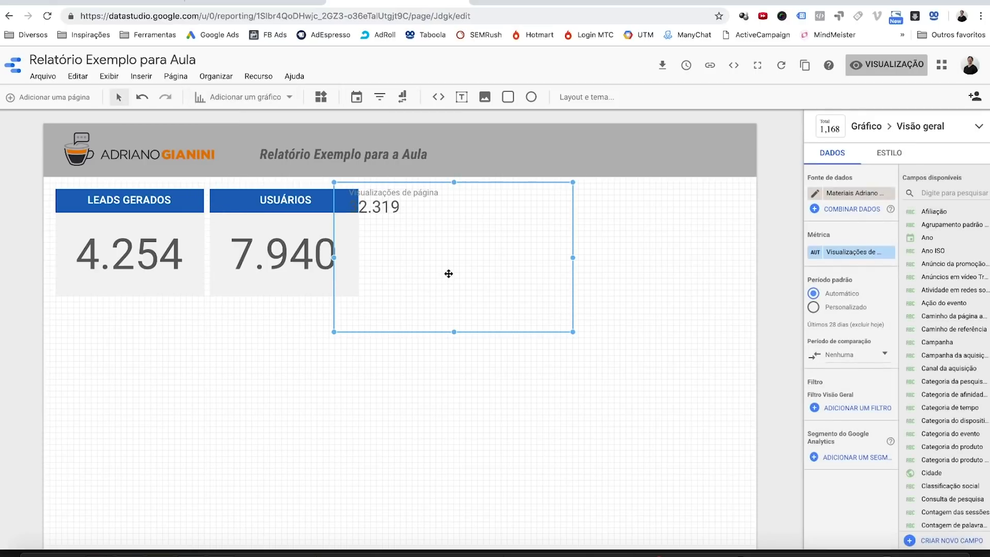
key("Escape")
- Try adding a geographic map to the right of the USUÁRIOS card and delete it
left_click(237, 98)
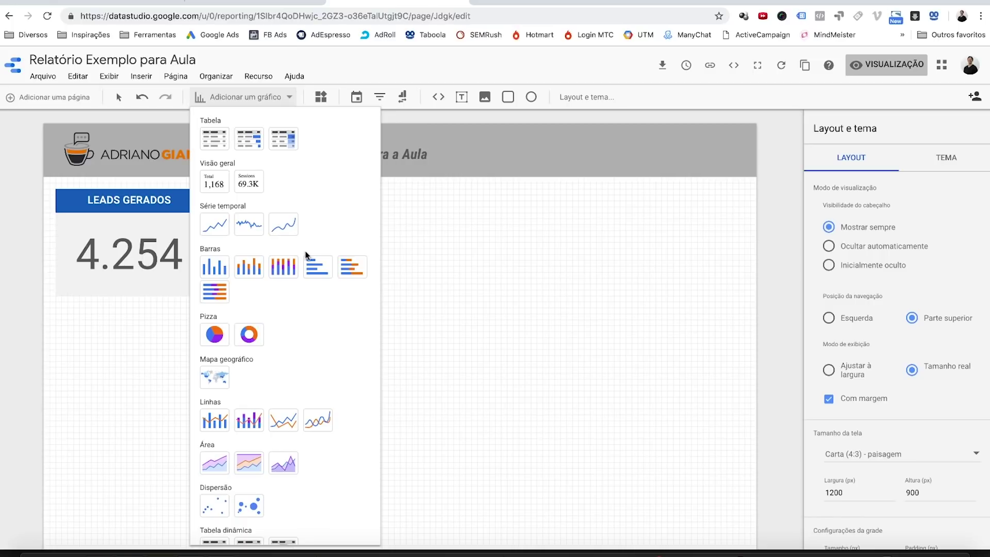
left_click(215, 376)
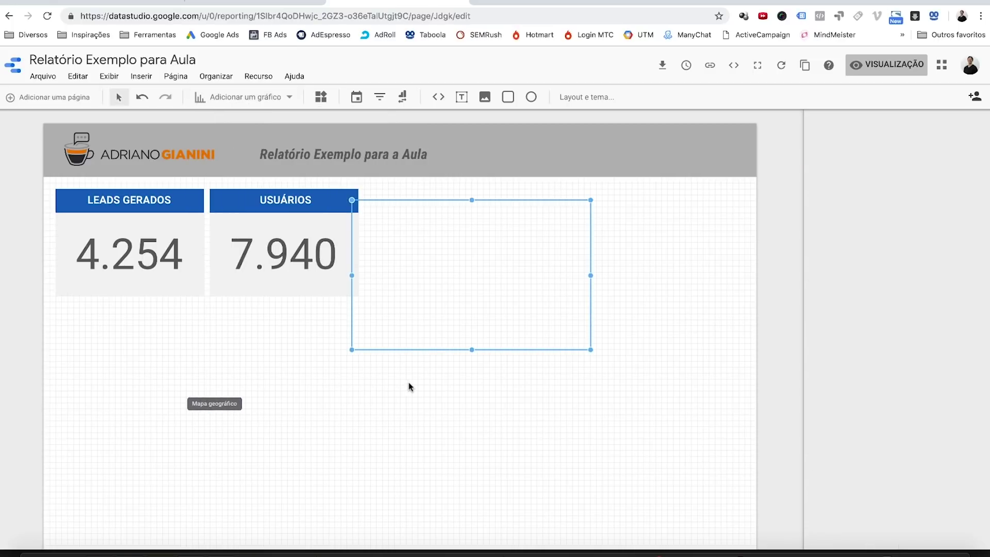
left_click_drag(530, 348, 552, 347)
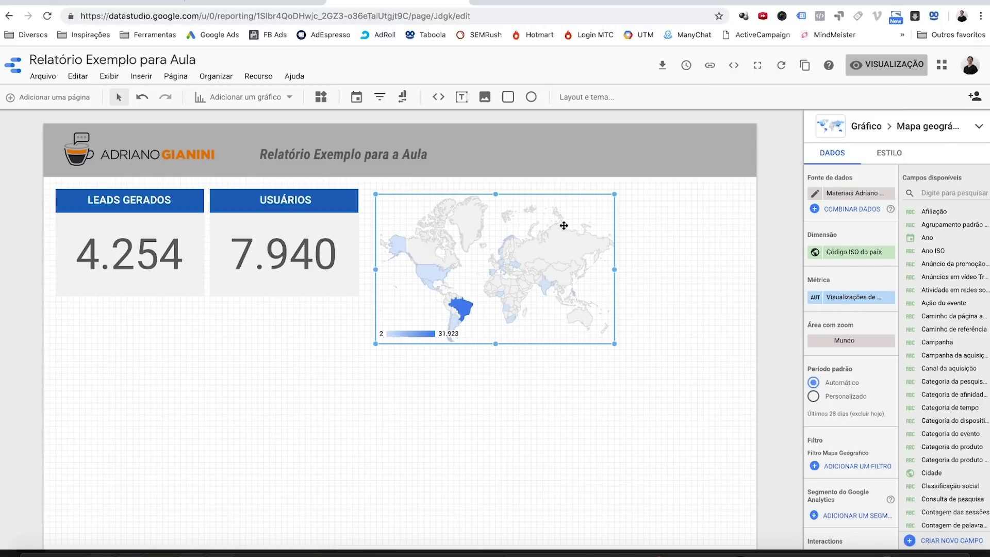
key("Delete")
- Insert a pie chart to the right of the USUÁRIOS card and set its dimension to Origem/mídia
left_click(247, 97)
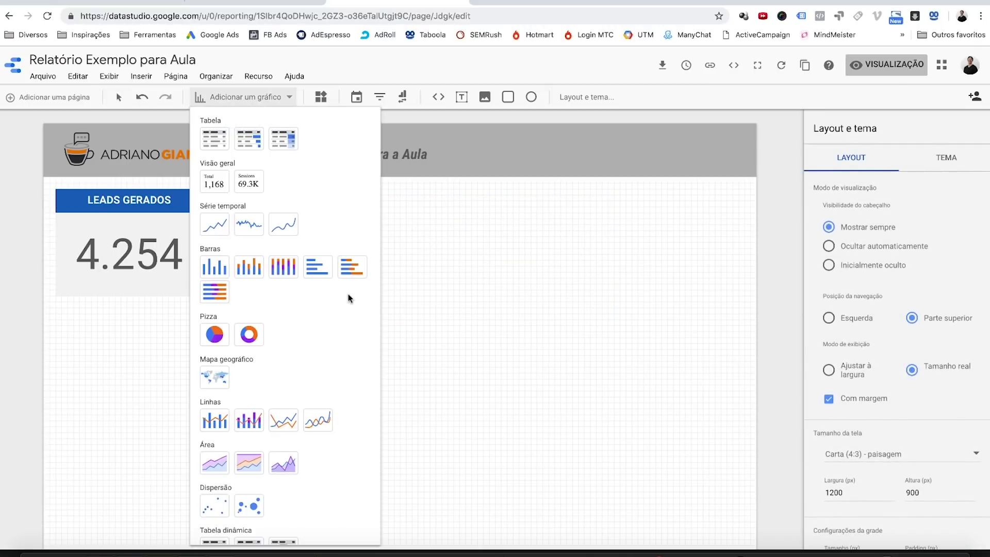
left_click(216, 337)
left_click_drag(491, 253, 575, 315)
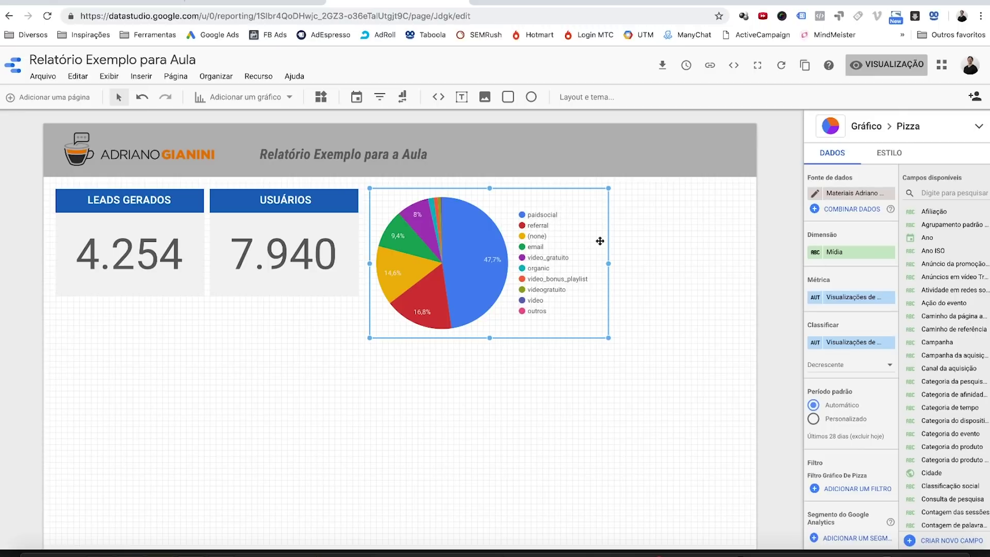
left_click(833, 251)
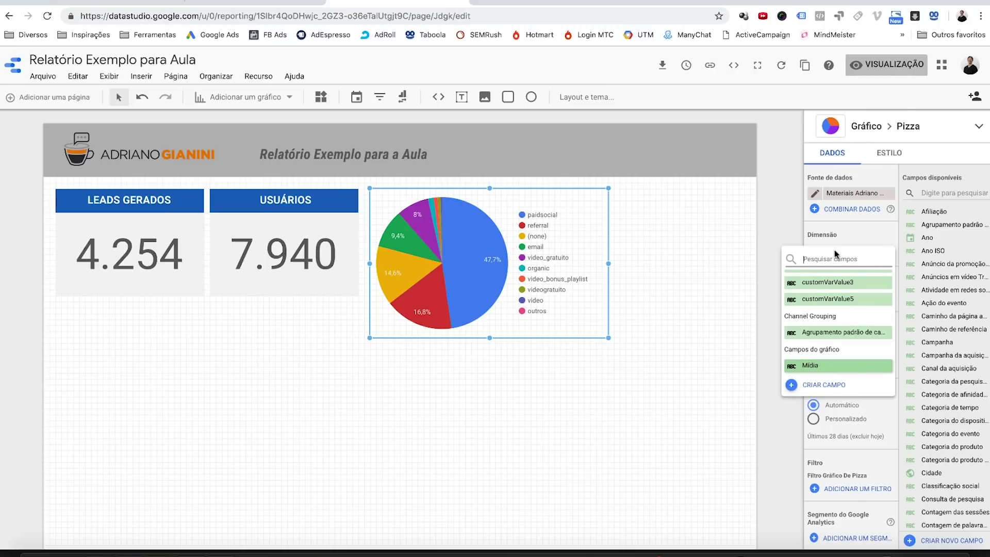
type("origem")
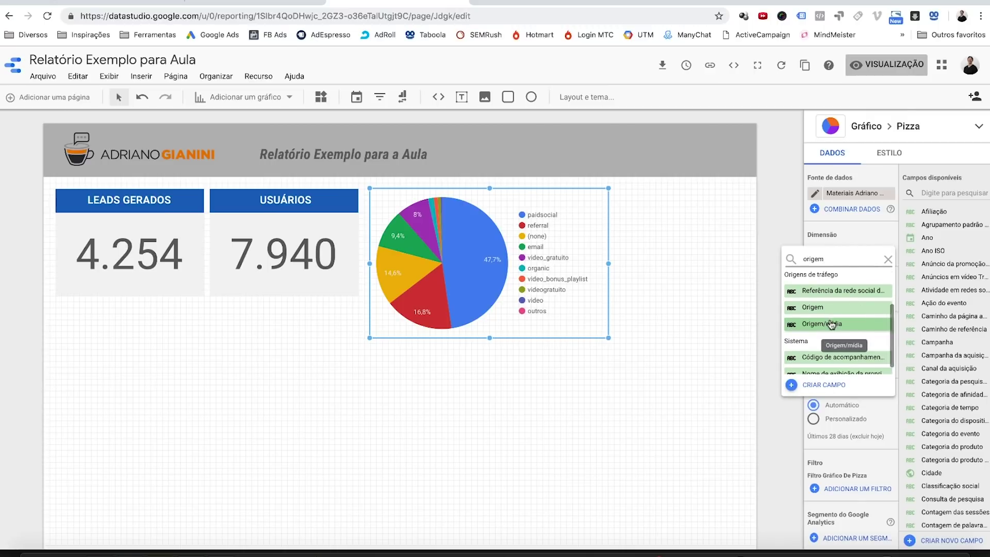
left_click(831, 324)
- Enlarge the pie chart towards the page's right edge and move it slightly down
left_click_drag(609, 325, 667, 343)
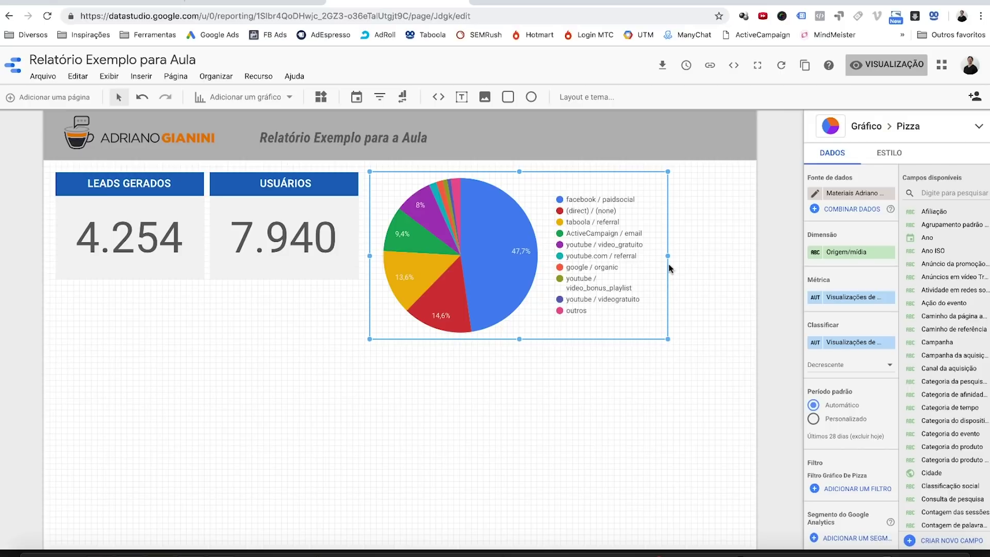
left_click_drag(668, 256, 721, 255)
mouse_move(601, 256)
left_mouse_down()
mouse_move(580, 258)
mouse_move(578, 282)
left_mouse_up()
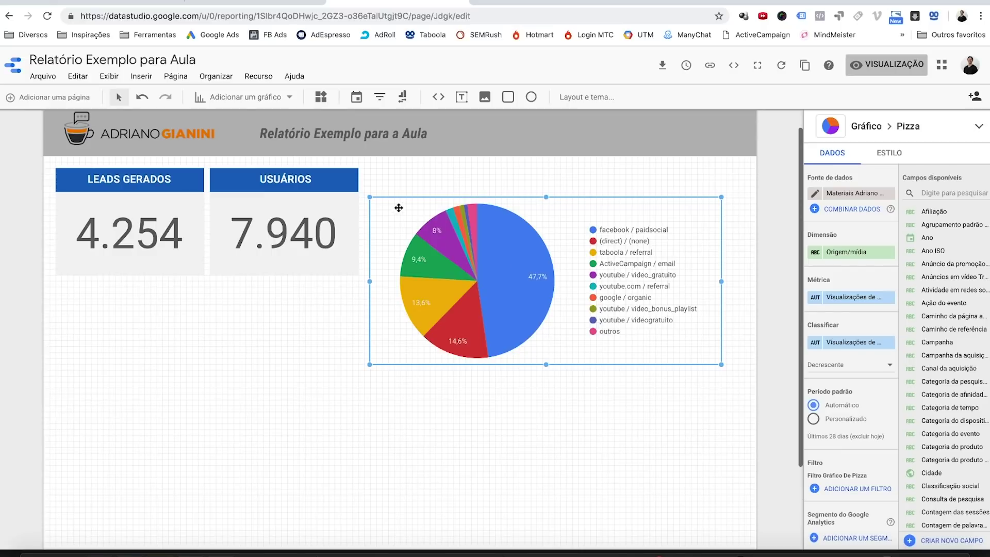
- Paste a copy of the USUÁRIOS card's blue header and grey background over the pie chart area and widen it towards the page's right edge
left_click(350, 205)
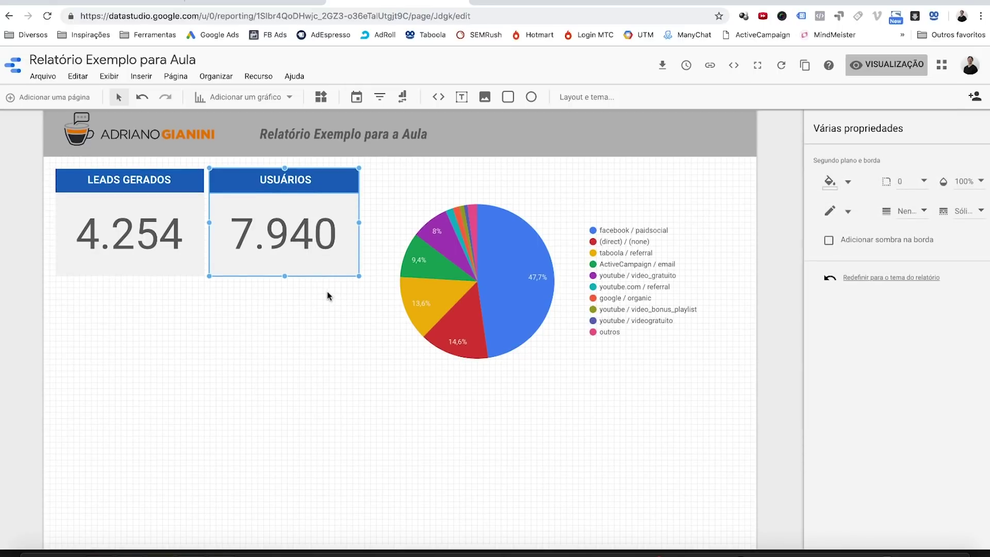
key("ctrl+v")
left_click_drag(360, 196, 498, 181)
left_click_drag(524, 221, 740, 222)
left_click(670, 230)
- Extend the copied grey background rectangle downwards to the pie chart's full height and open its Ordenar options
left_click(356, 345)
left_click(466, 250)
left_click_drag(561, 276, 561, 378)
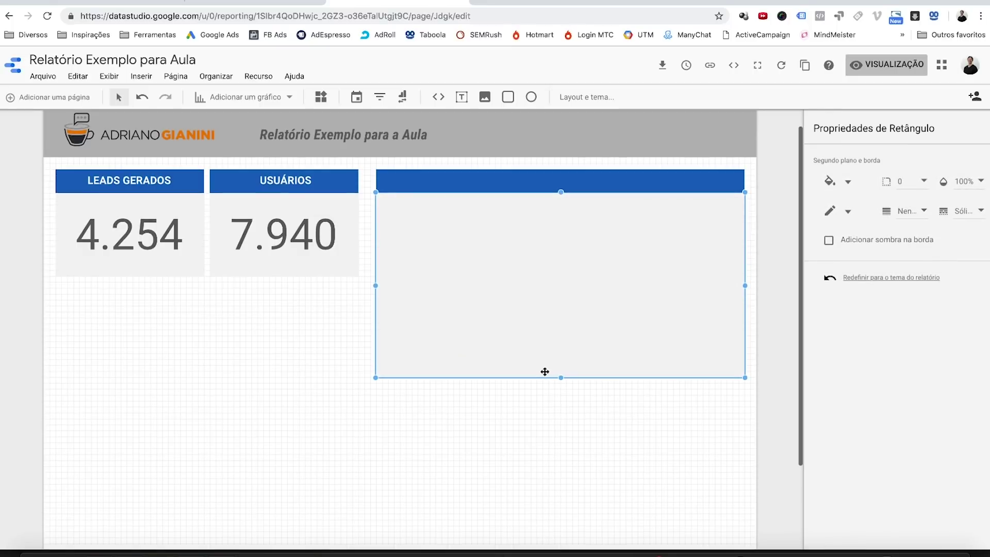
right_click(597, 284)
mouse_move(639, 455)
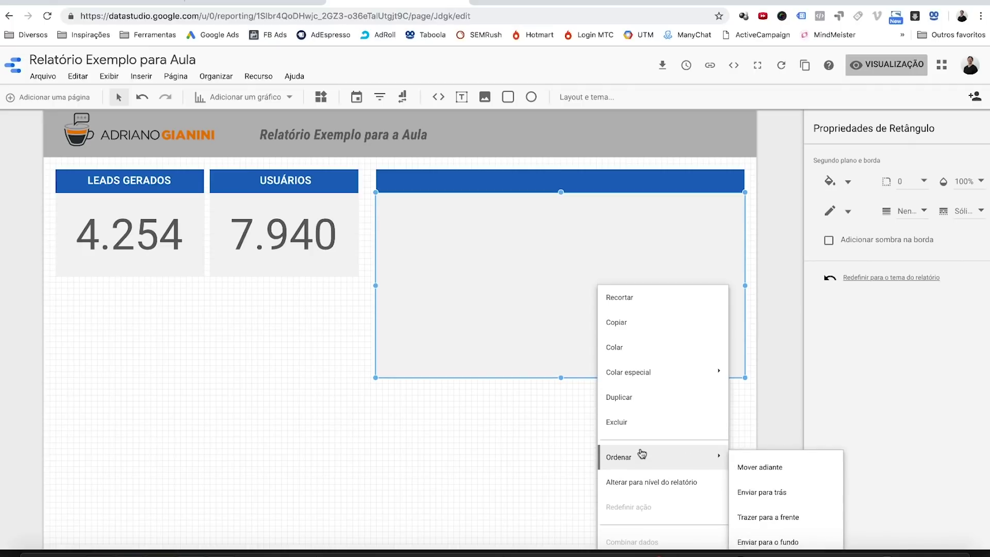
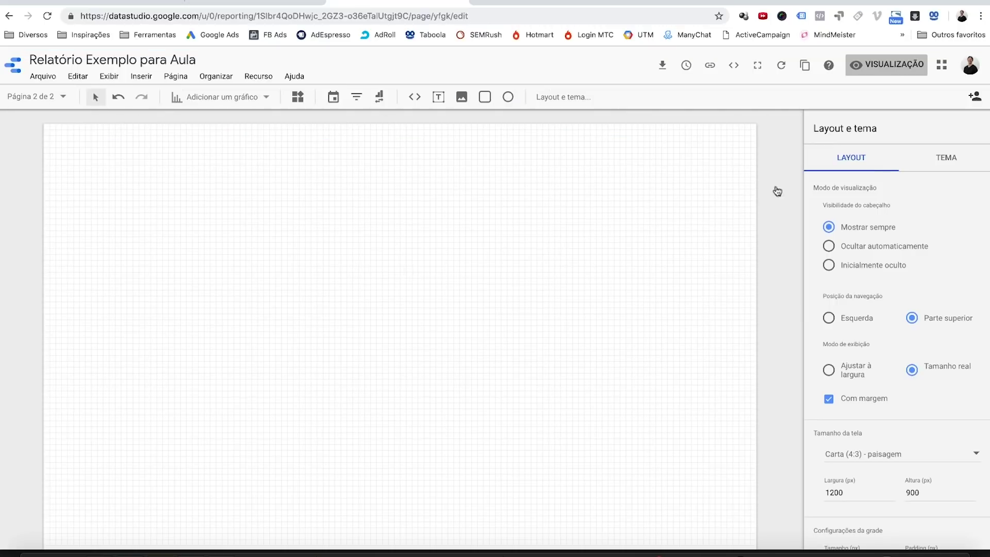
- Draw a blue rectangle in the upper middle of page 2, and preview the report, switching to Página 1
left_click(484, 97)
left_click_drag(298, 147, 537, 296)
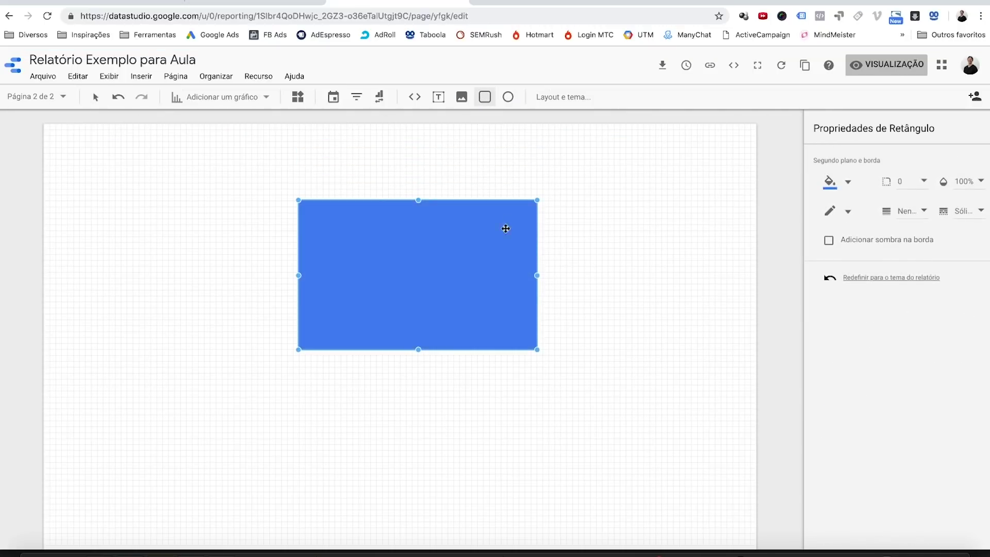
left_click(856, 64)
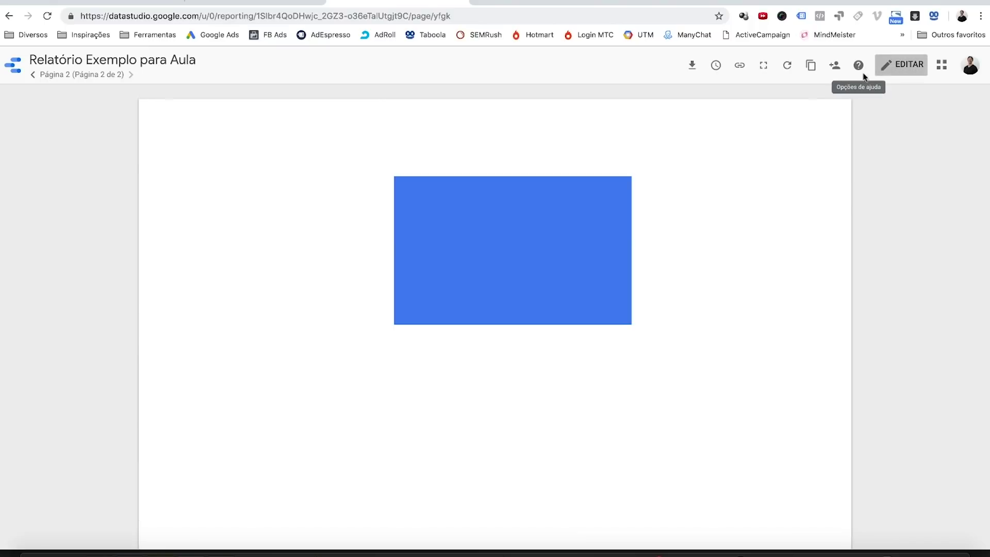
left_click(68, 78)
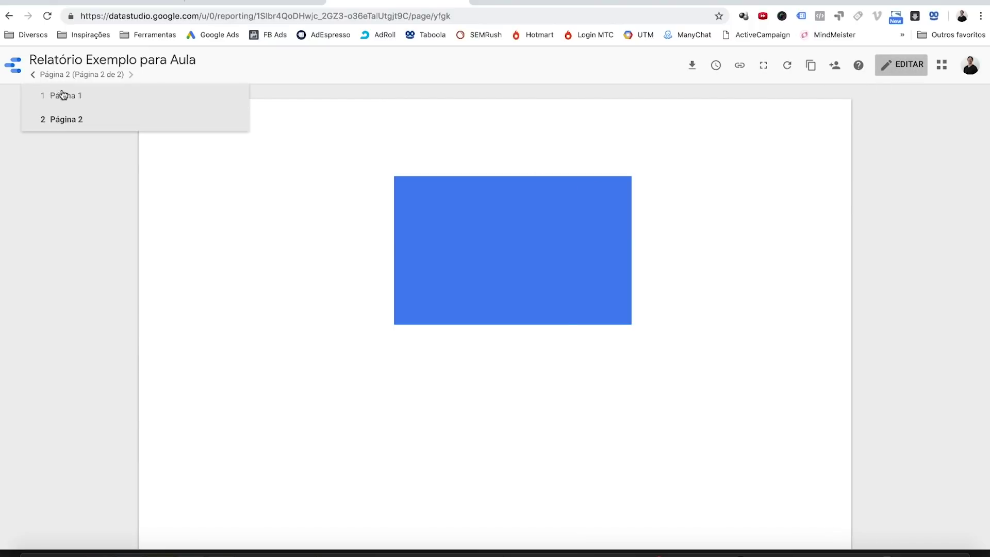
left_click(60, 96)
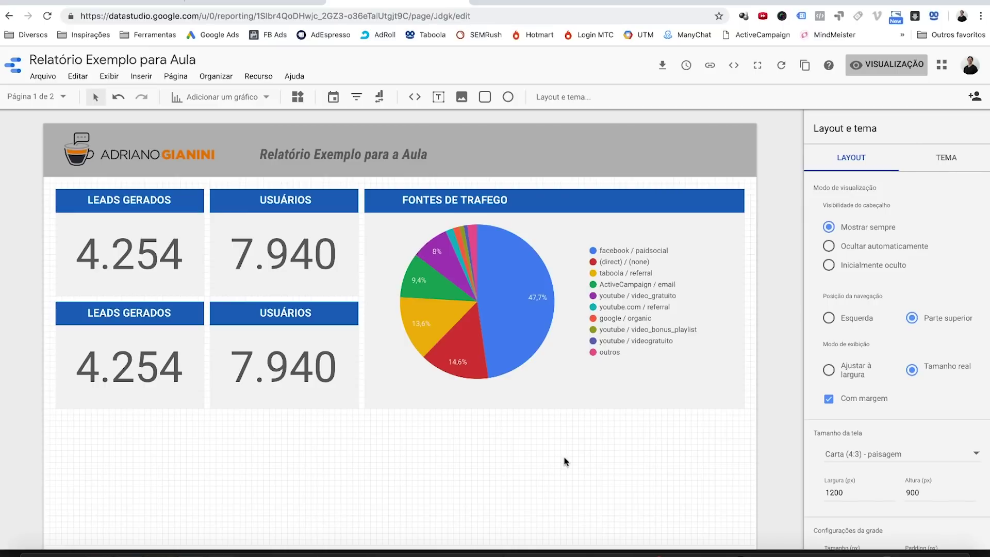
- Open the report's e-mail delivery schedule, try adding a recipient's e-mail address and remove that recipient
left_click(685, 67)
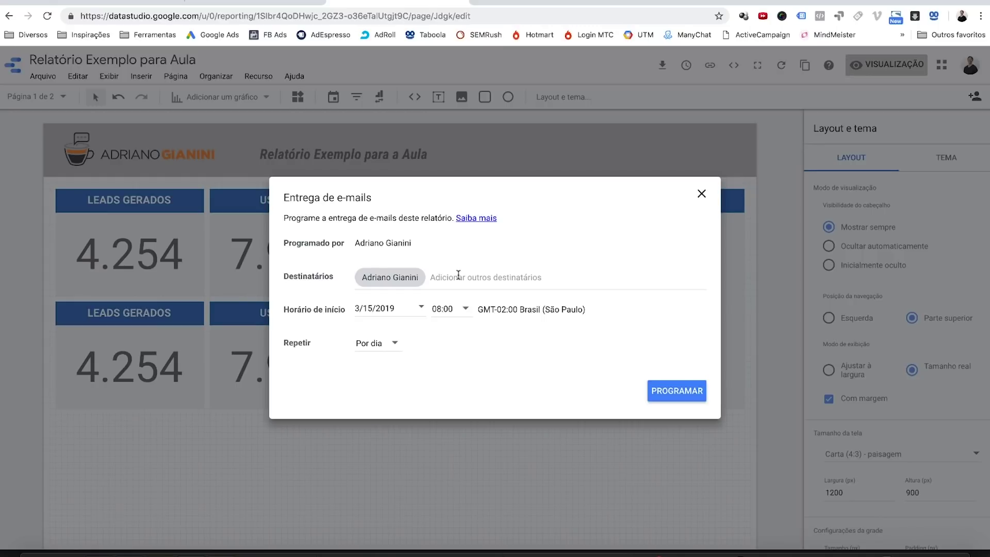
left_click(458, 275)
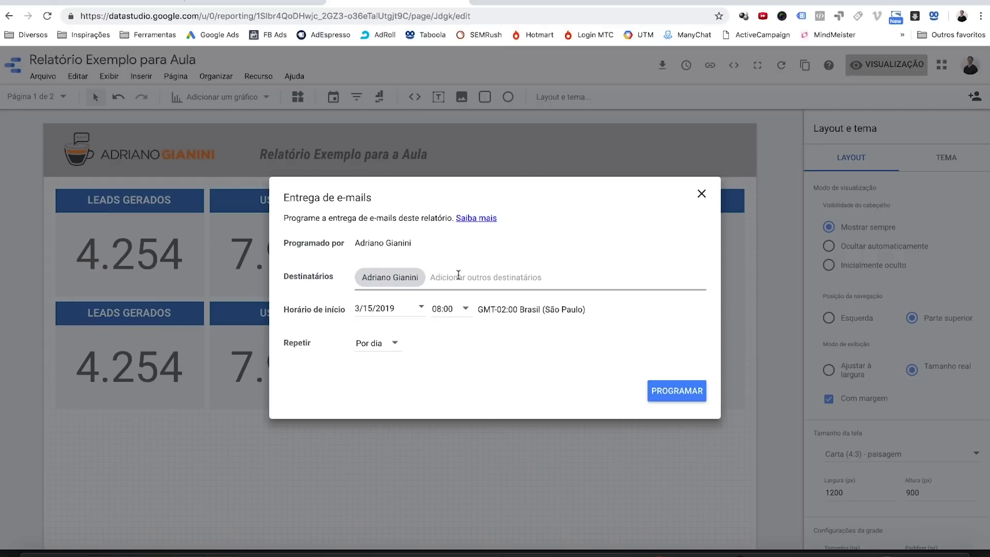
key("ctrl+v")
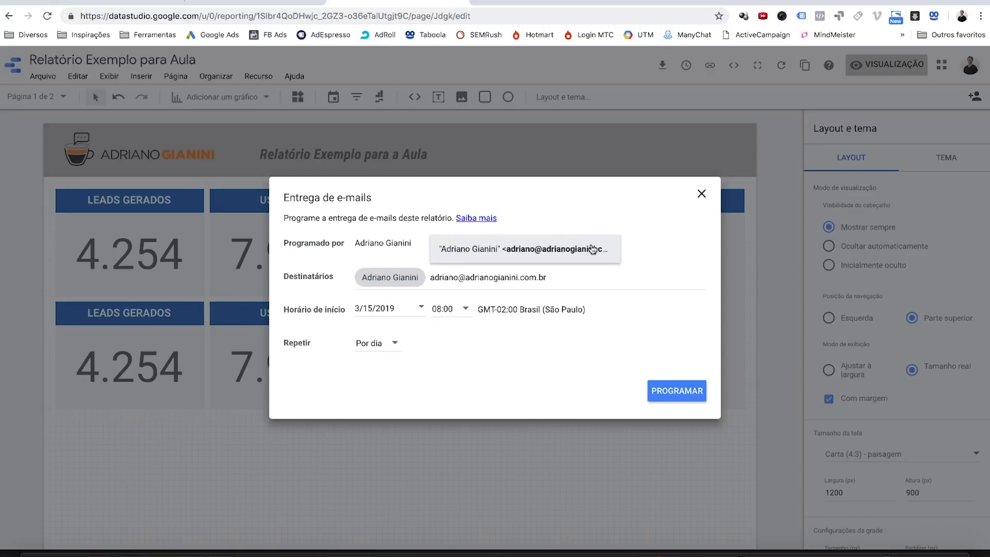
left_click(593, 249)
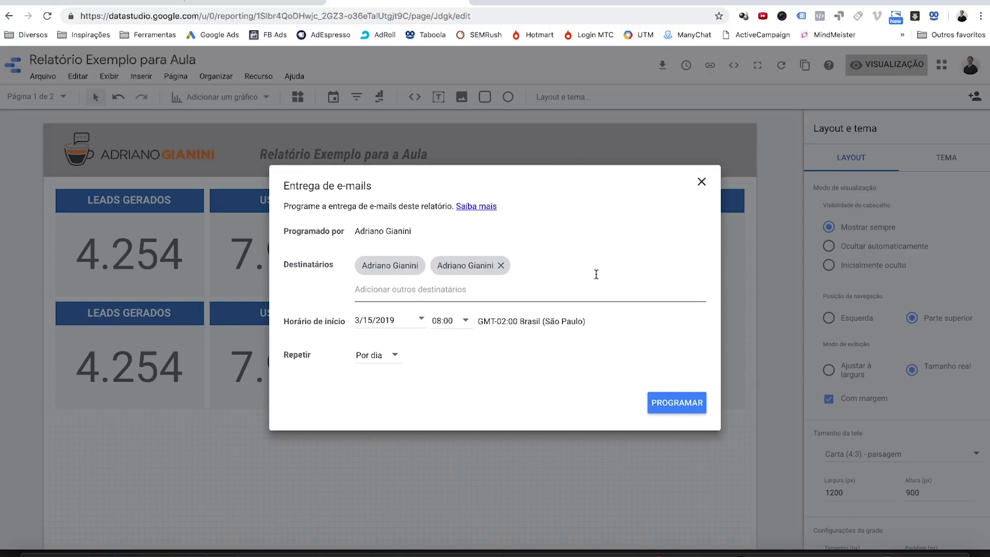
left_click(500, 265)
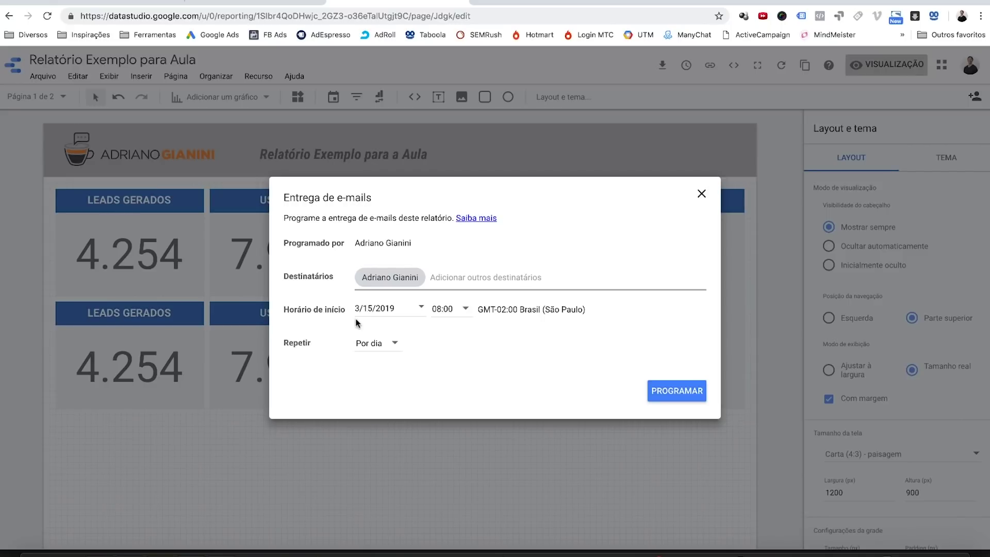
- Try the weekly Friday and "No 15º de cada mês" repeat options for the e-mail delivery, and discard the schedule
left_click(372, 308)
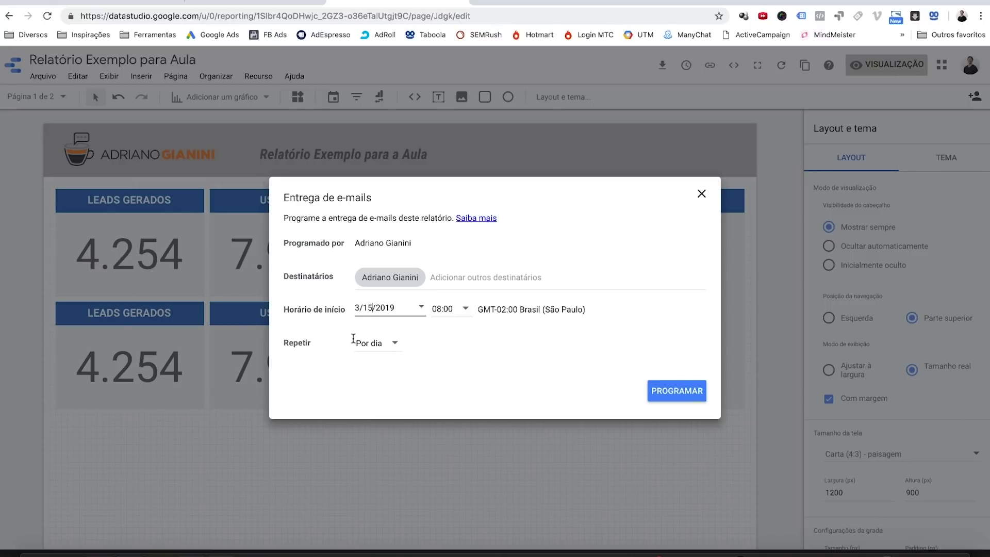
left_click(396, 344)
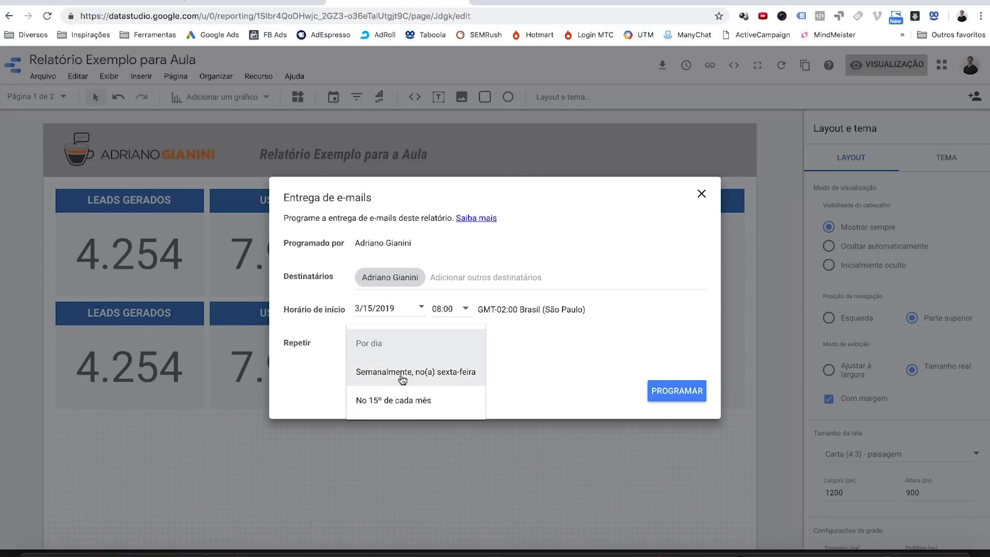
left_click(403, 377)
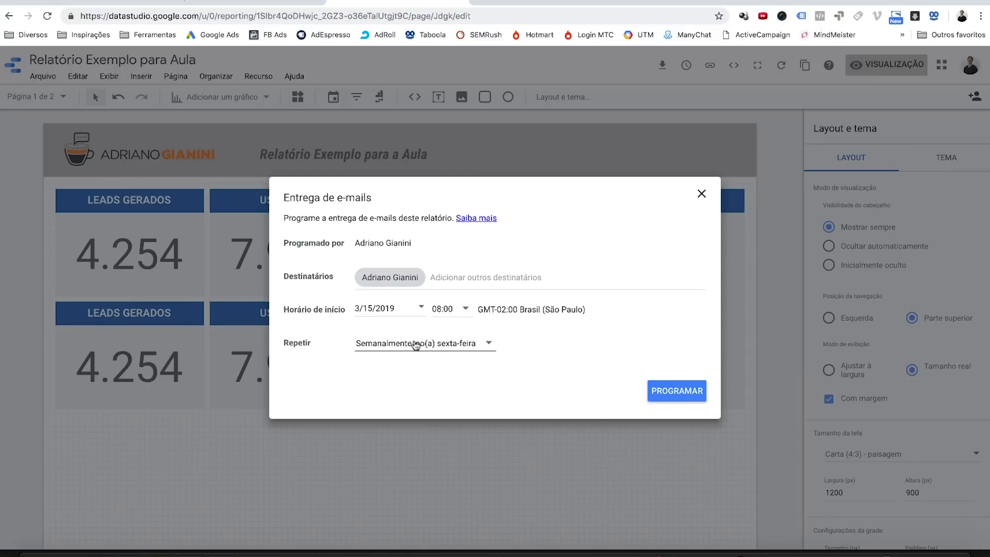
left_click(458, 347)
left_click(397, 380)
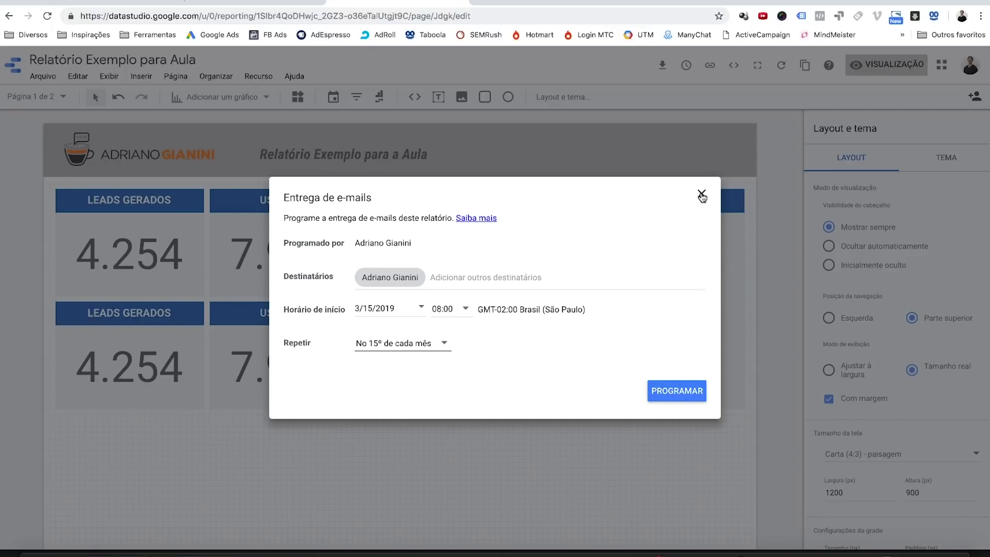
left_click(701, 193)
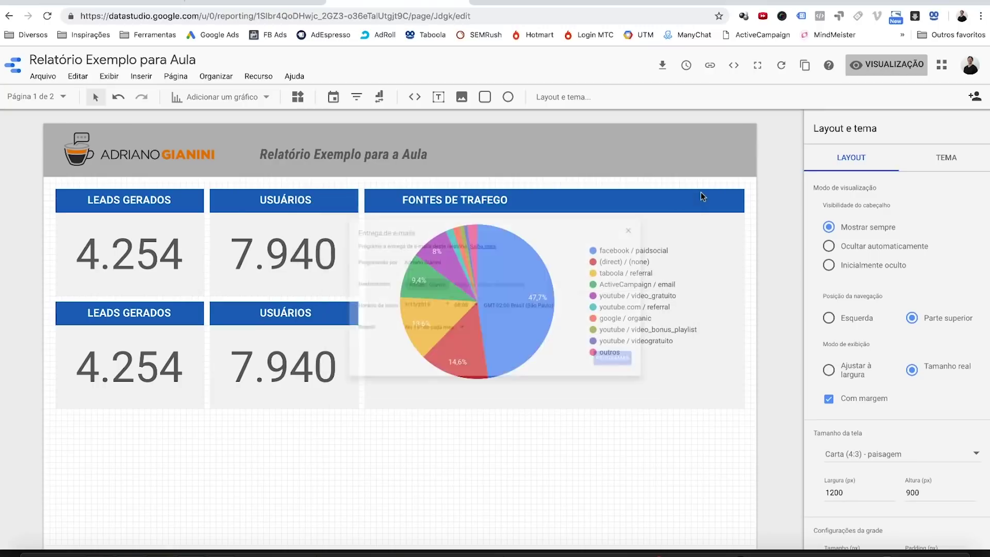
- Open the sharing settings from the report's link dialog and set the invitee permission to "Pode visualizar"
left_click(710, 67)
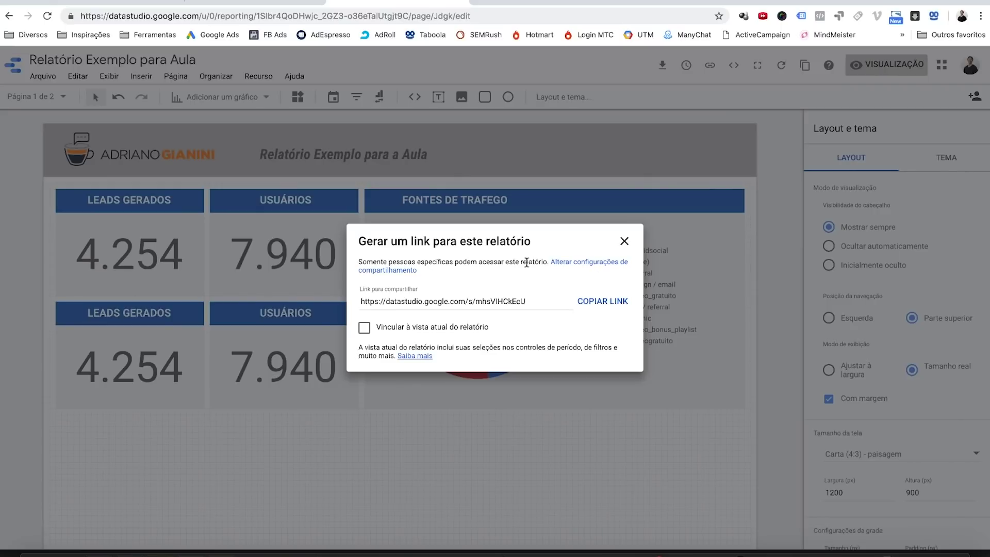
left_click(573, 264)
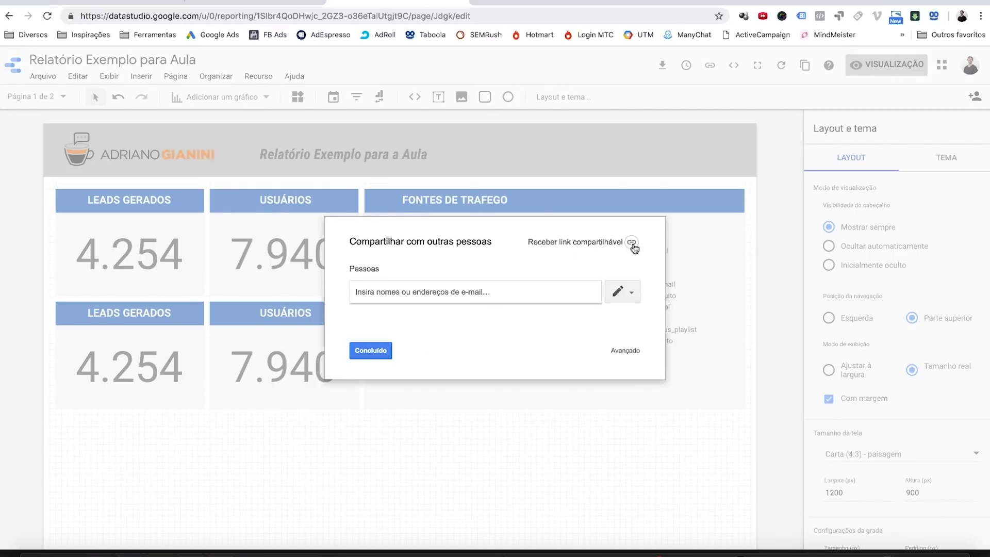
left_click(631, 293)
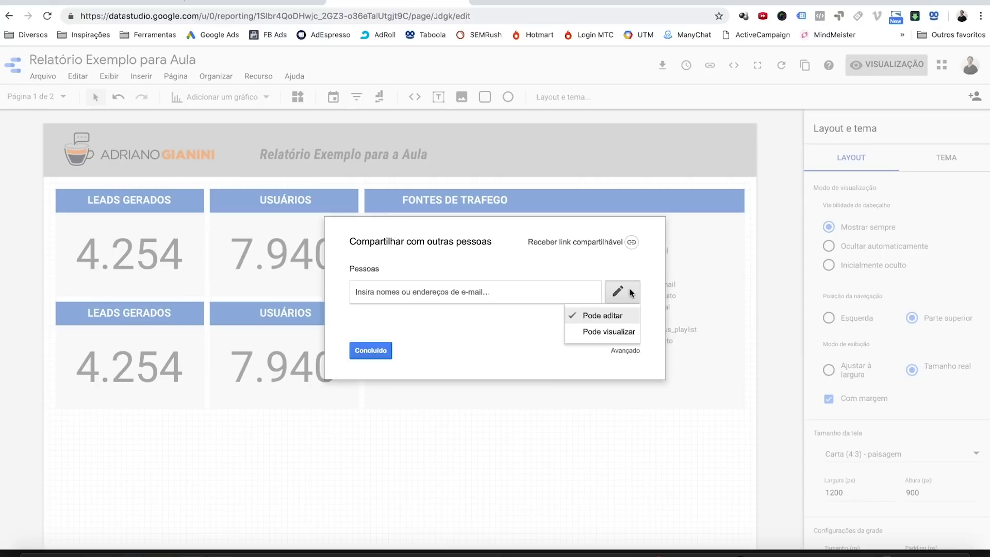
left_click(610, 333)
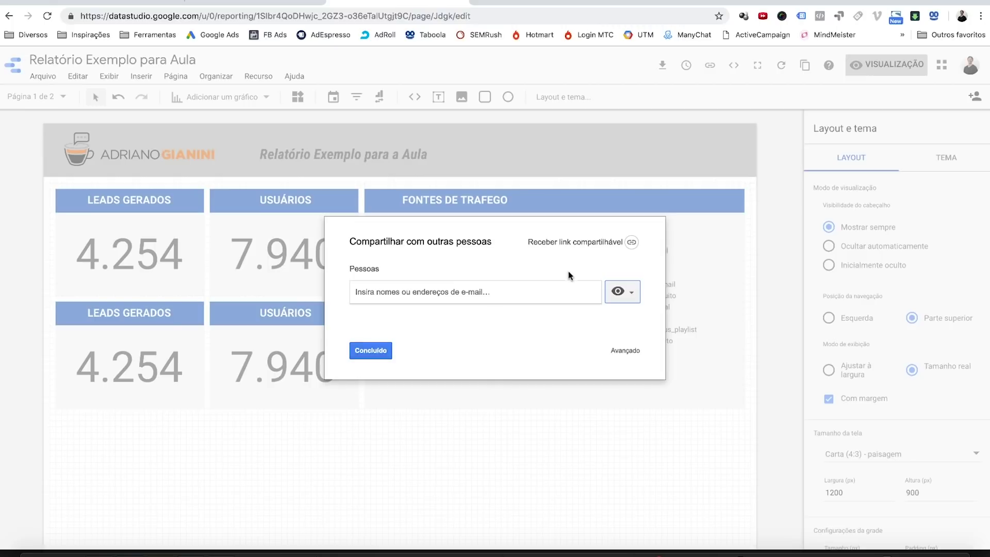
left_click(370, 351)
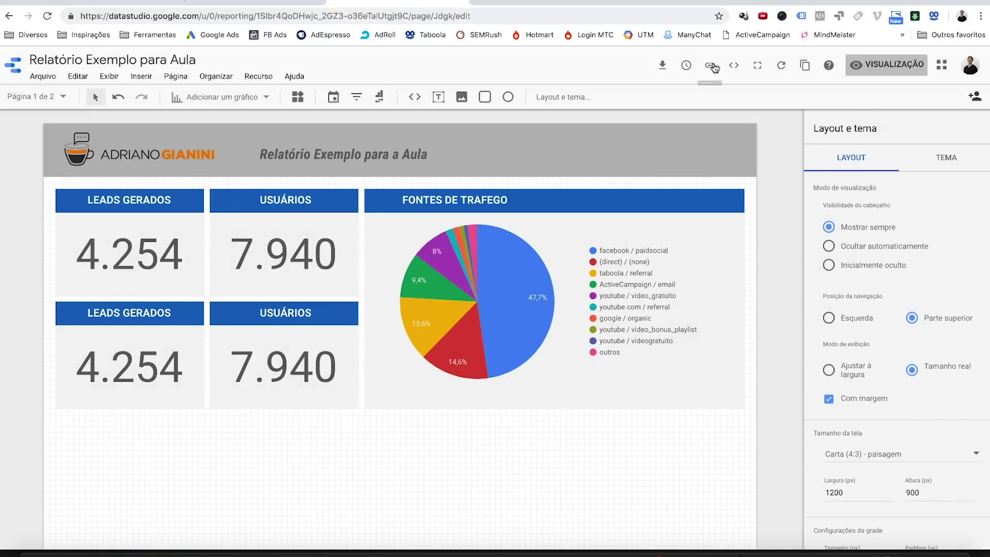
- Enable embedding for the report and finish the embed settings
left_click(733, 67)
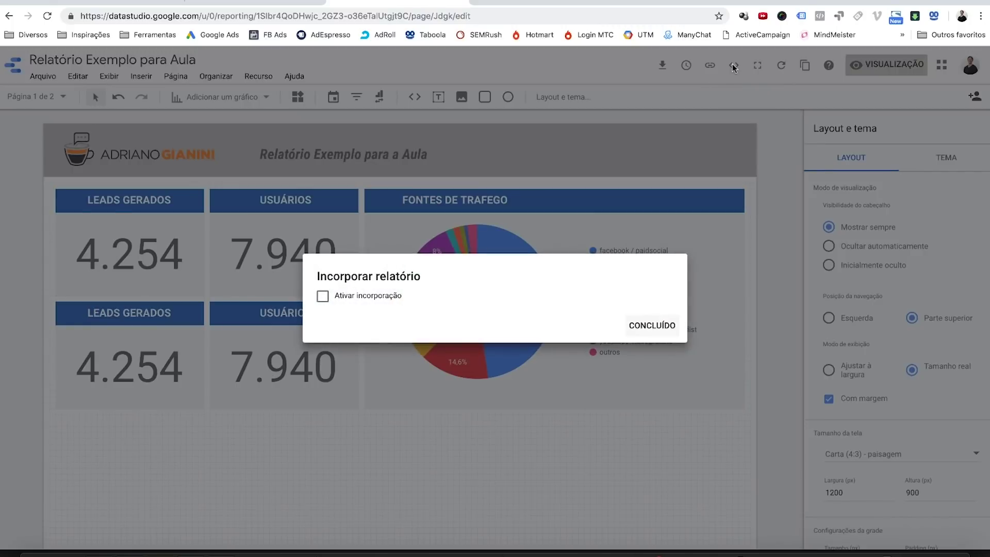
left_click(379, 296)
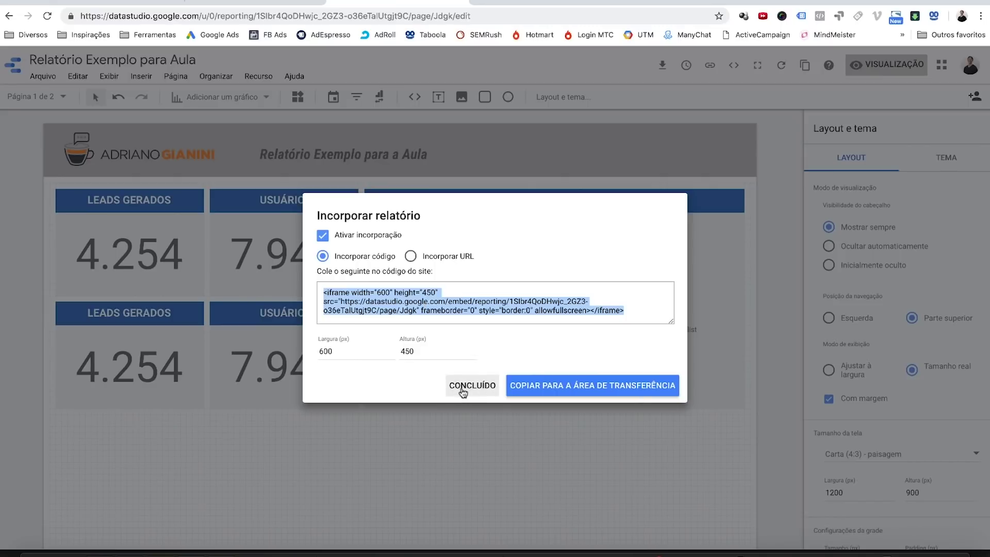
left_click(468, 387)
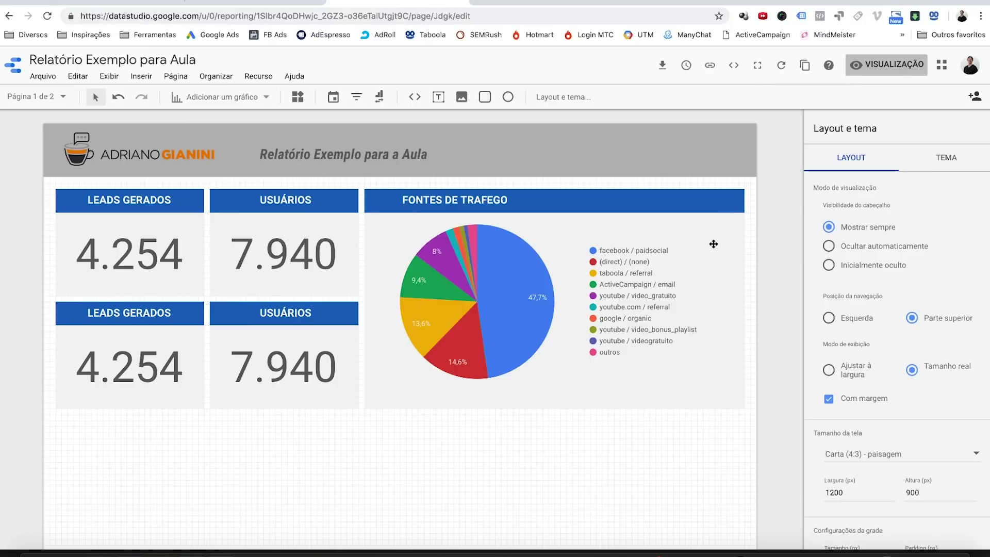
- Preview the finished report page and check the export options of the traffic-source pie chart
left_click(885, 65)
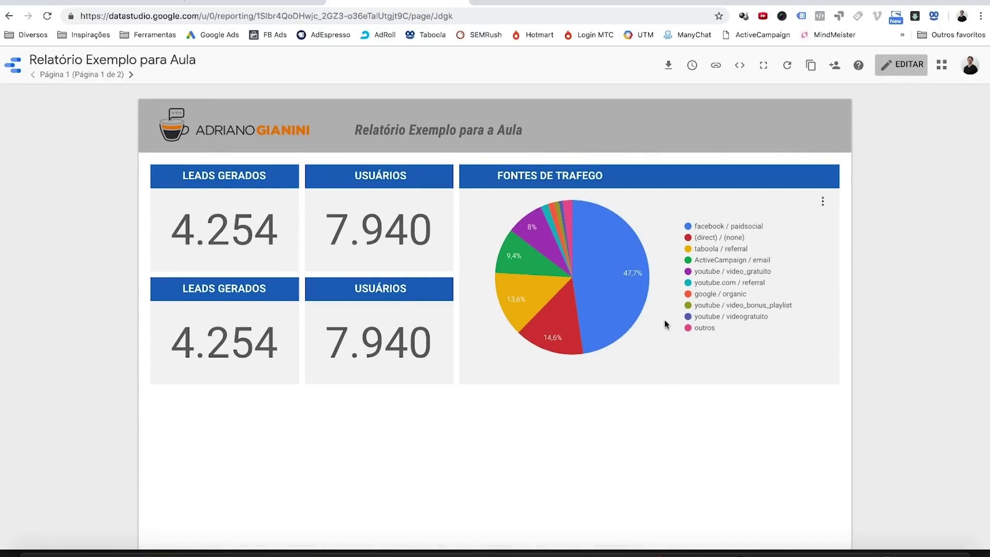
left_click(821, 204)
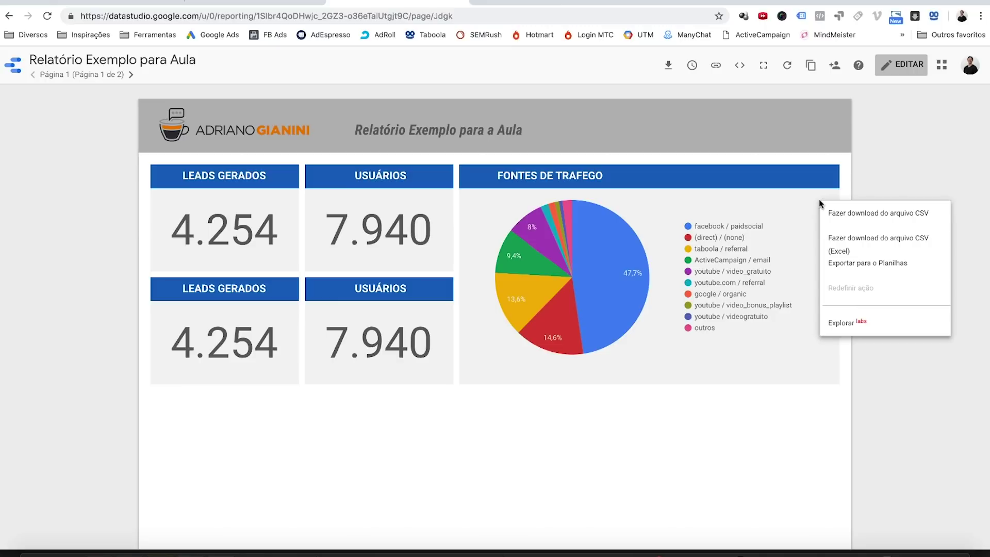
left_click(662, 443)
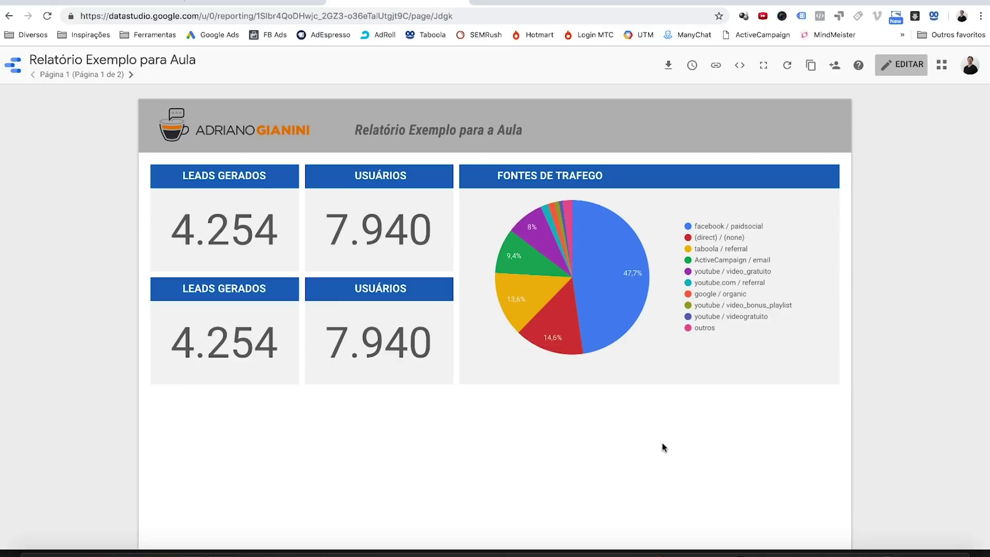